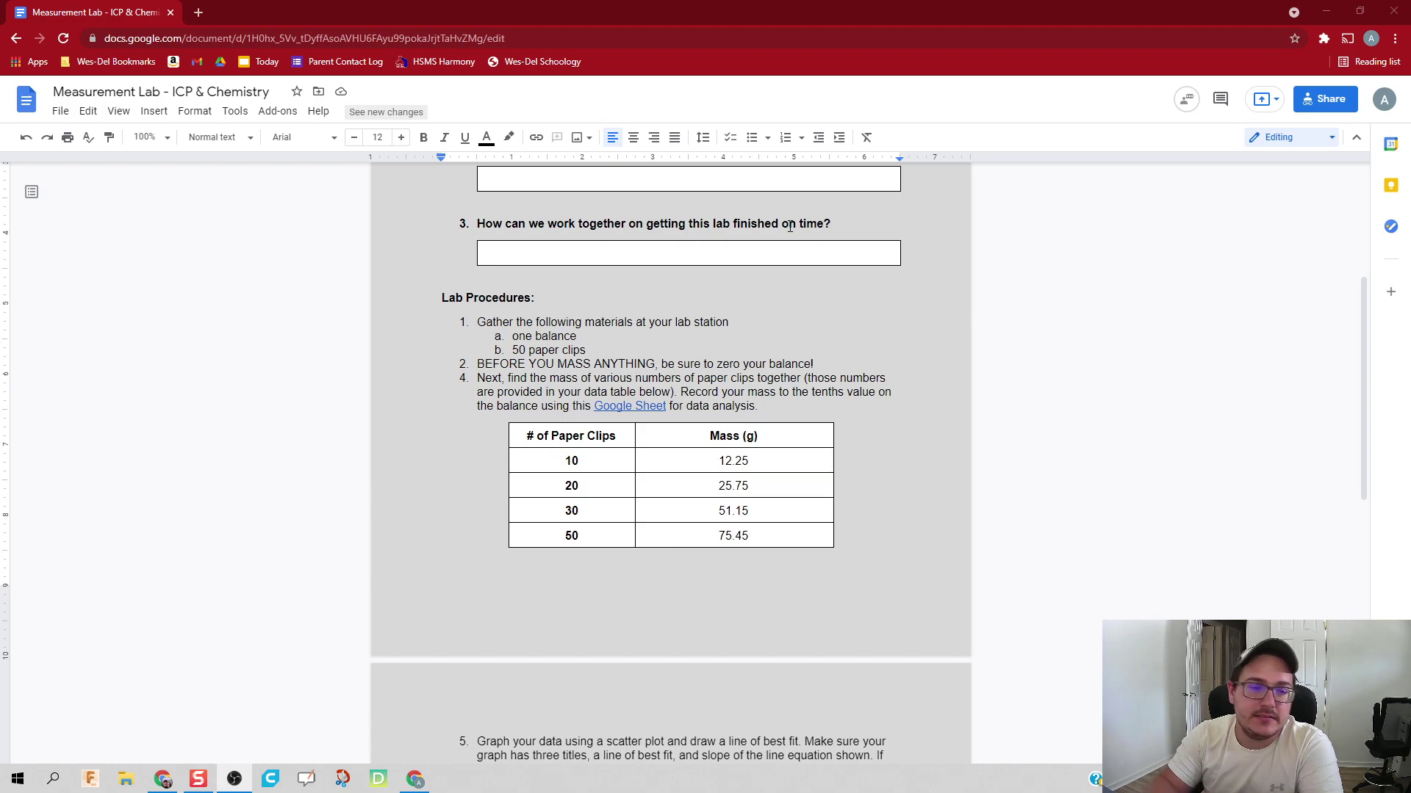
# Step: Open the Measurement Lab Data sheet linked in step 4 of the report and make a copy
pyautogui.moveTo(651, 405)
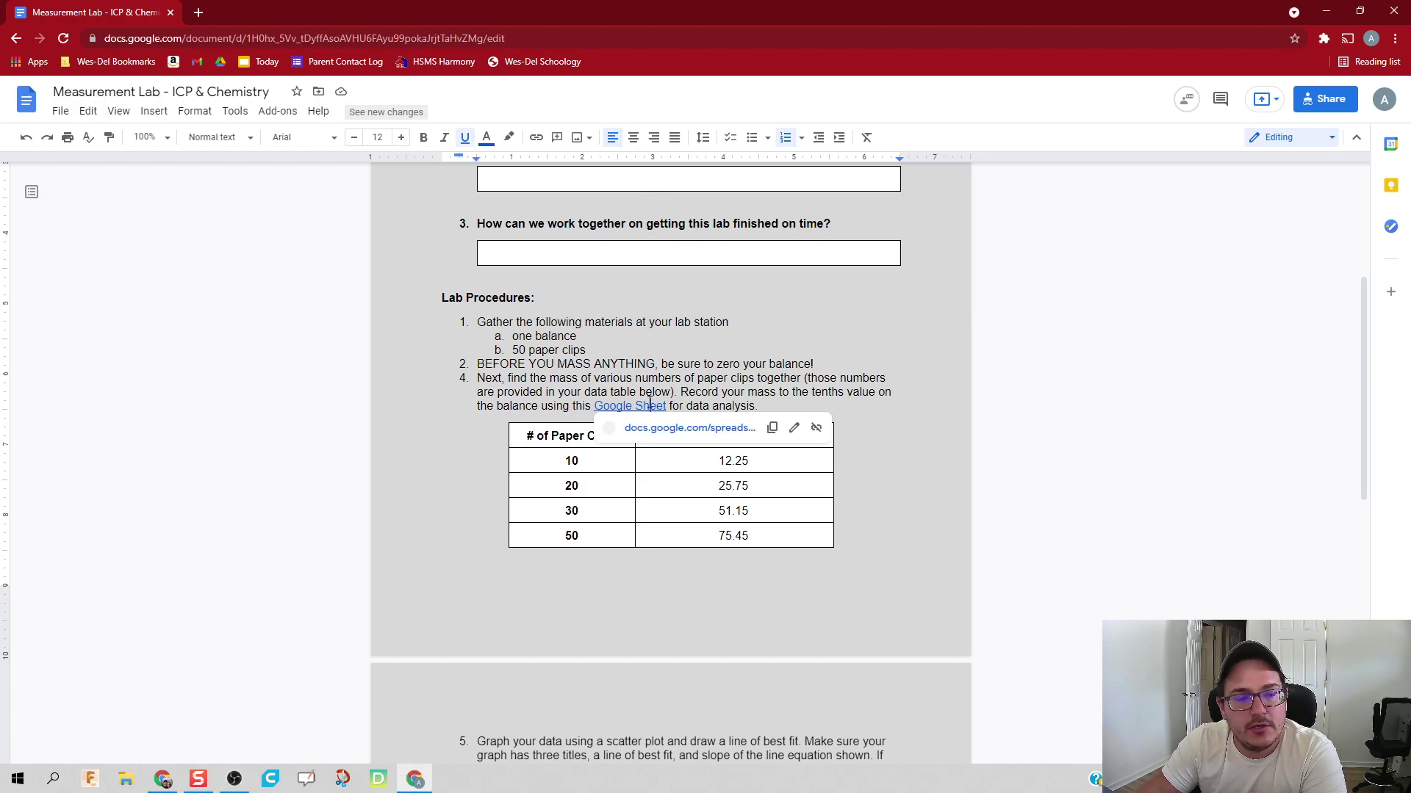
pyautogui.click(668, 437)
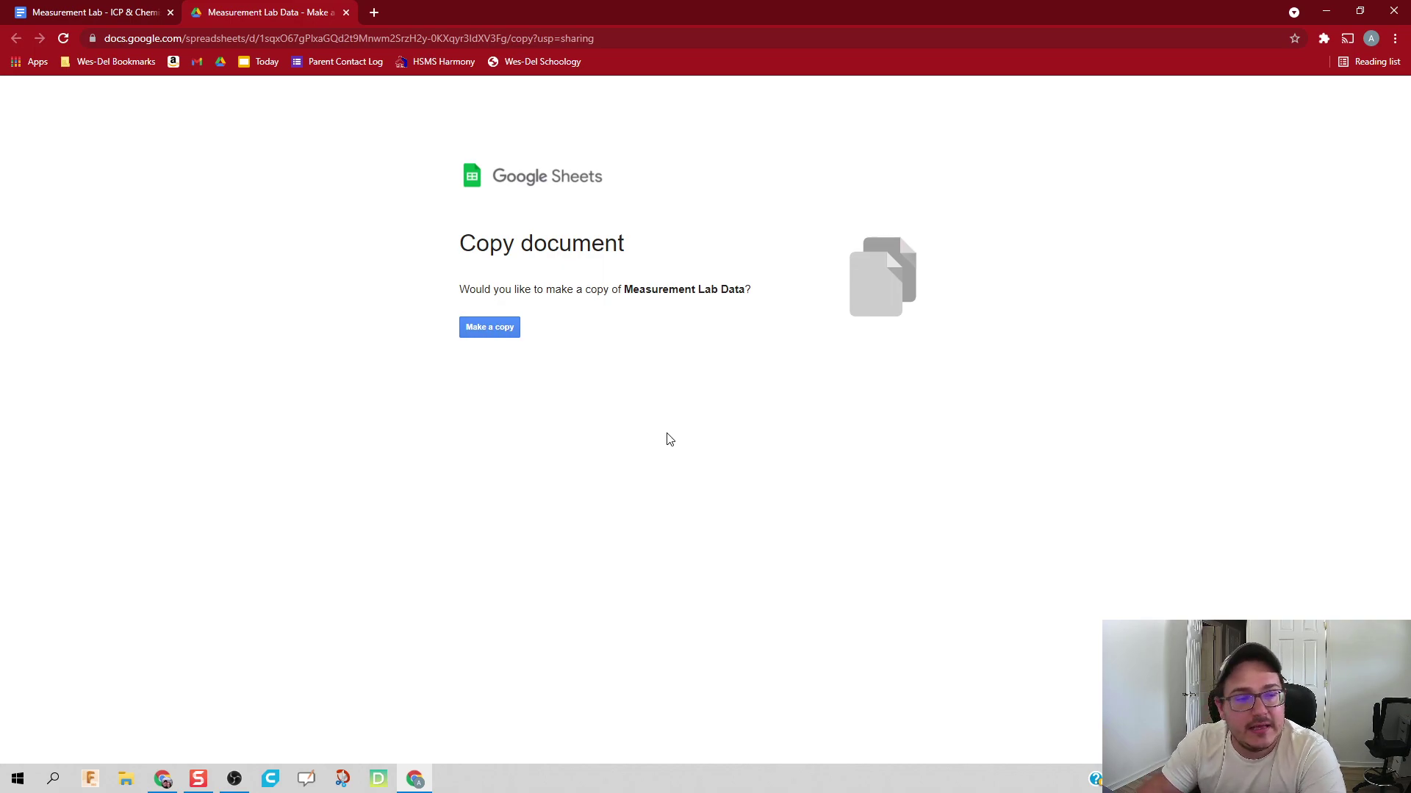
pyautogui.click(507, 329)
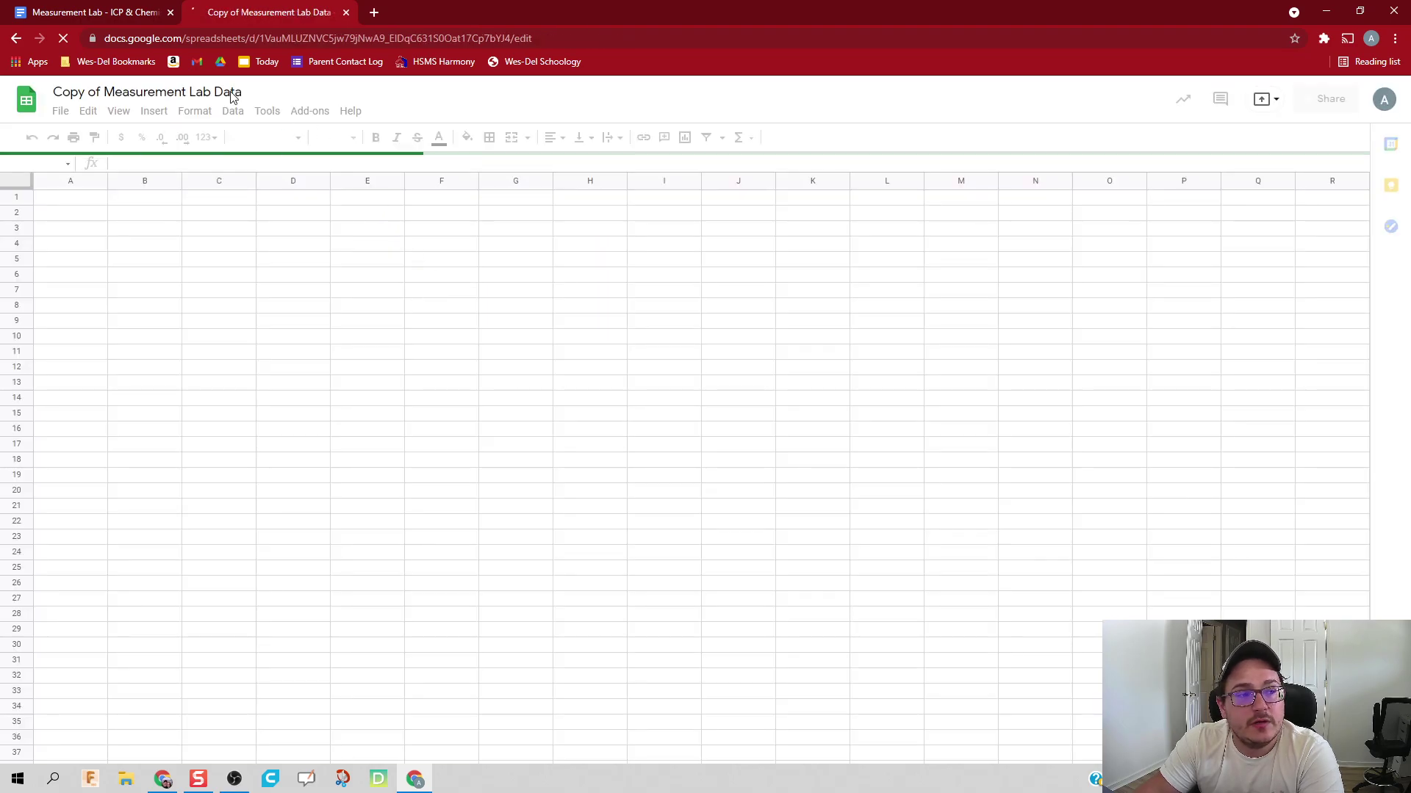
# Step: Paste the report's paper-clip mass table into the copied sheet starting at A1
pyautogui.click(144, 17)
pyautogui.moveTo(600, 441); pyautogui.dragTo(735, 530)
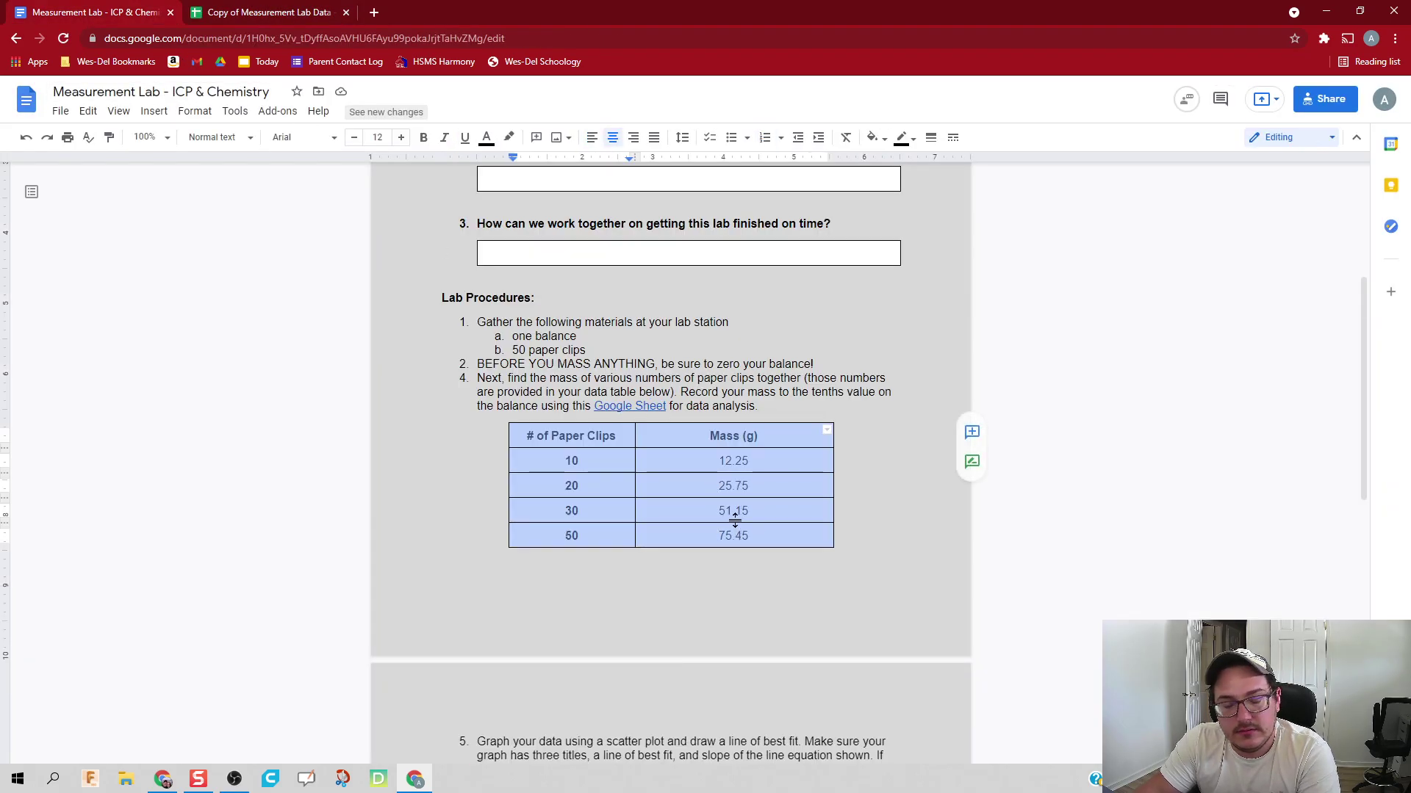
pyautogui.click(314, 8)
pyautogui.hotkey('ctrl', 'v')
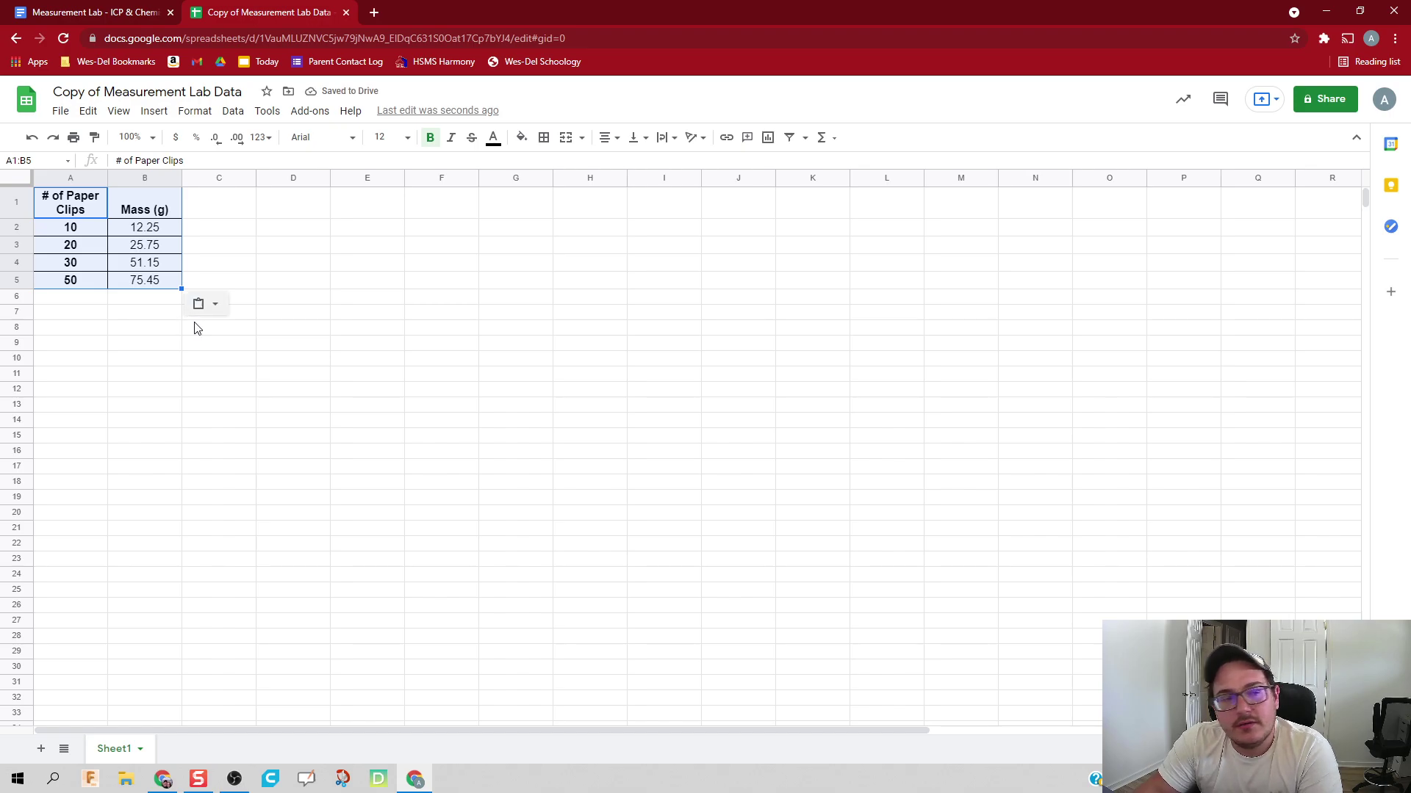
# Step: Select the data range A1:B5 for charting
pyautogui.click(208, 344)
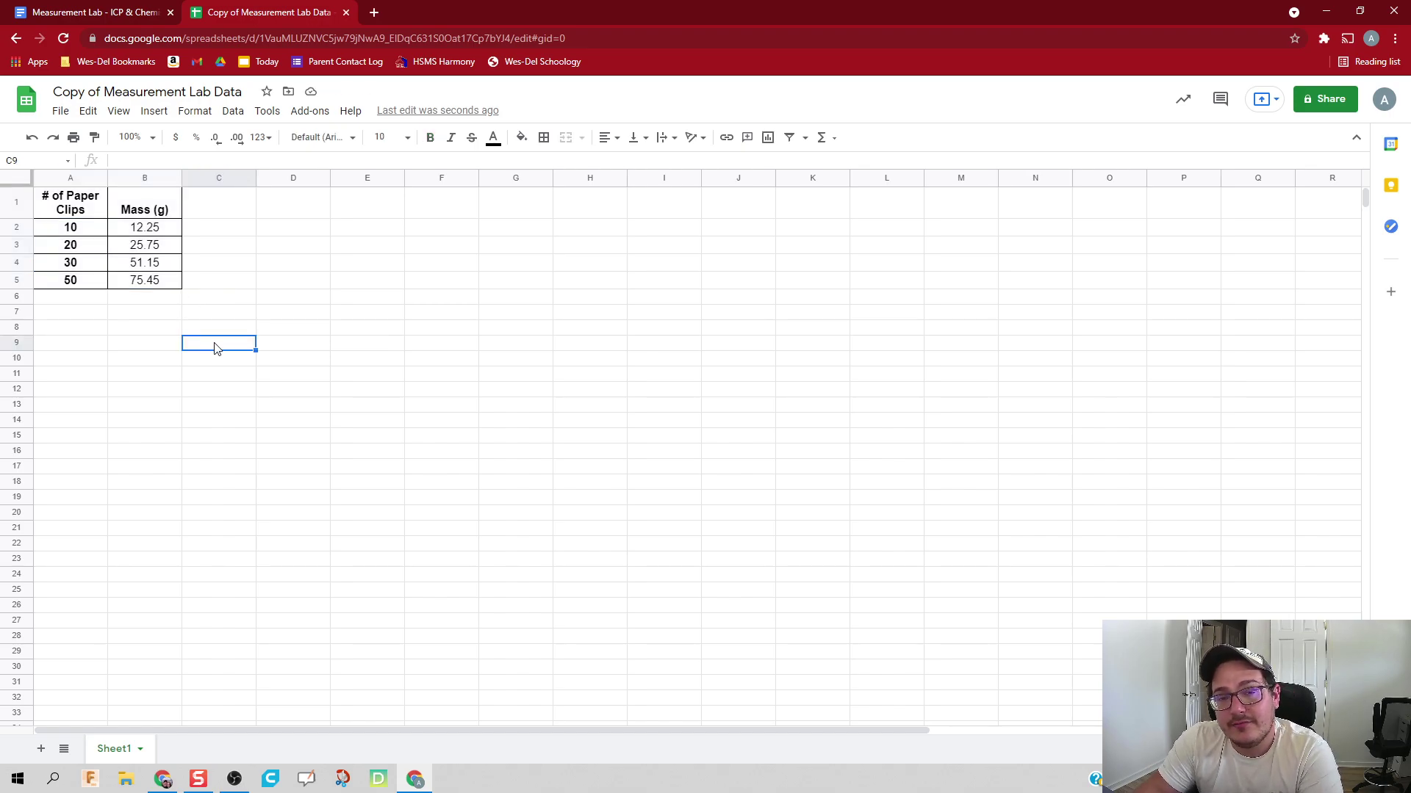
pyautogui.click(308, 247)
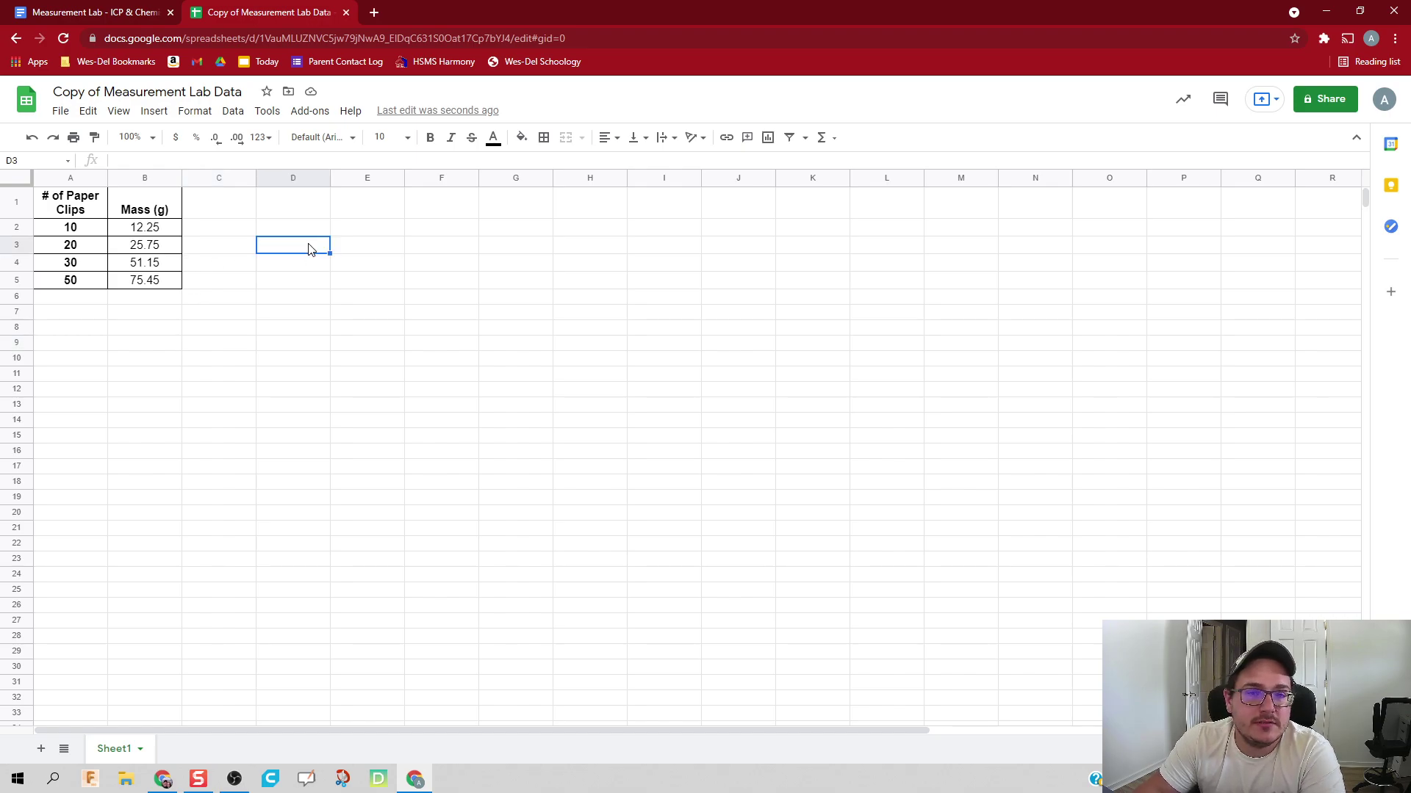
pyautogui.click(74, 210)
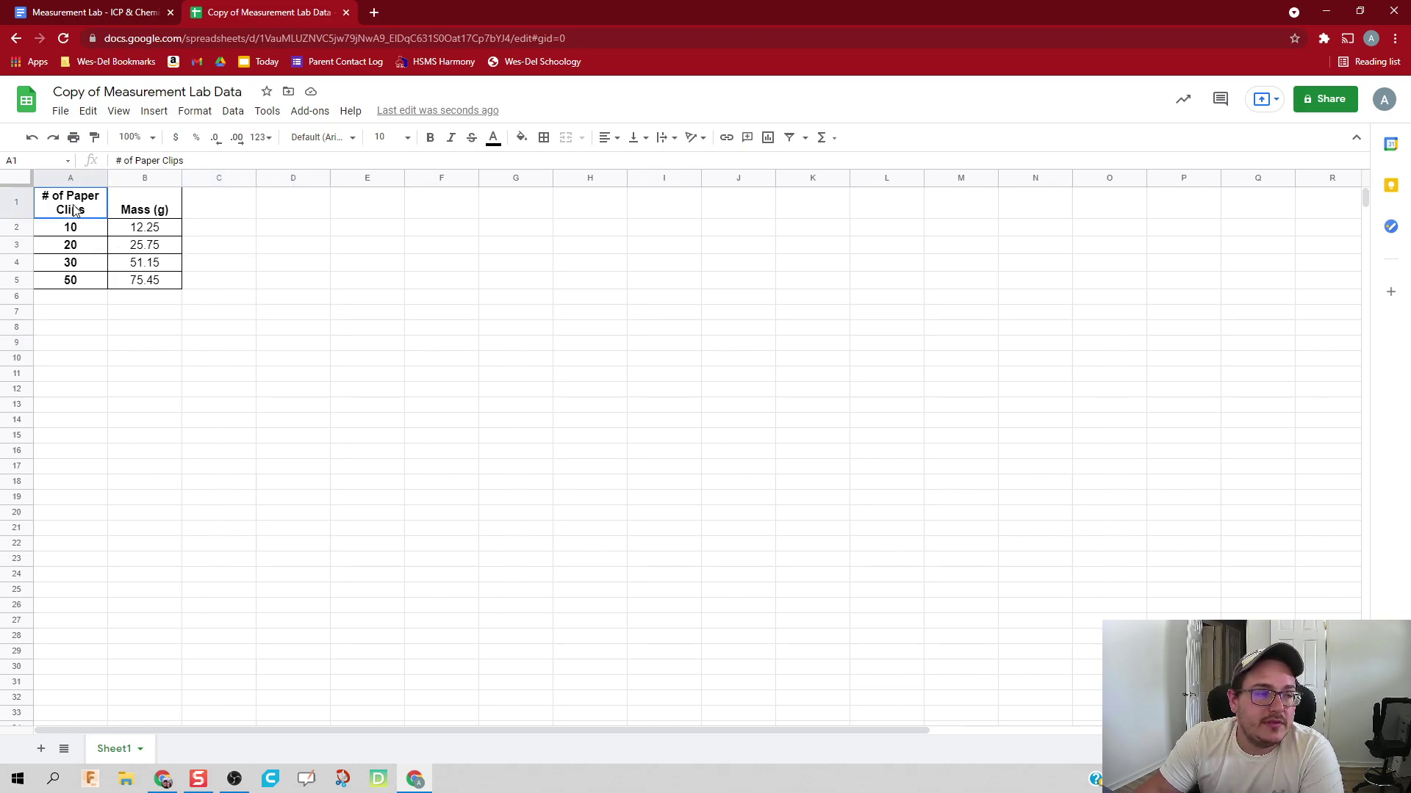
pyautogui.moveTo(74, 209); pyautogui.dragTo(152, 284)
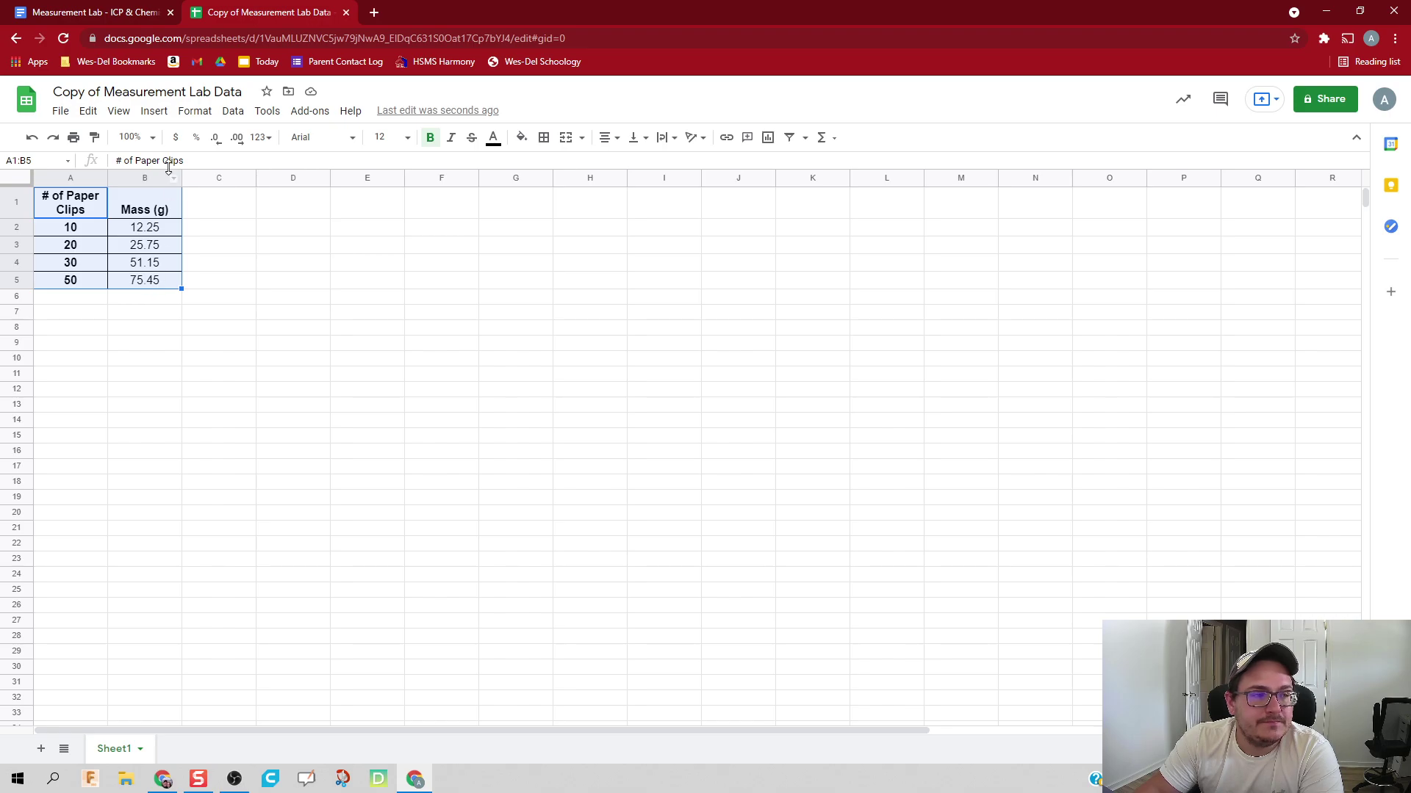
# Step: Insert a scatter chart of the A1:B5 data, placed beside the table and enlarged
pyautogui.click(154, 112)
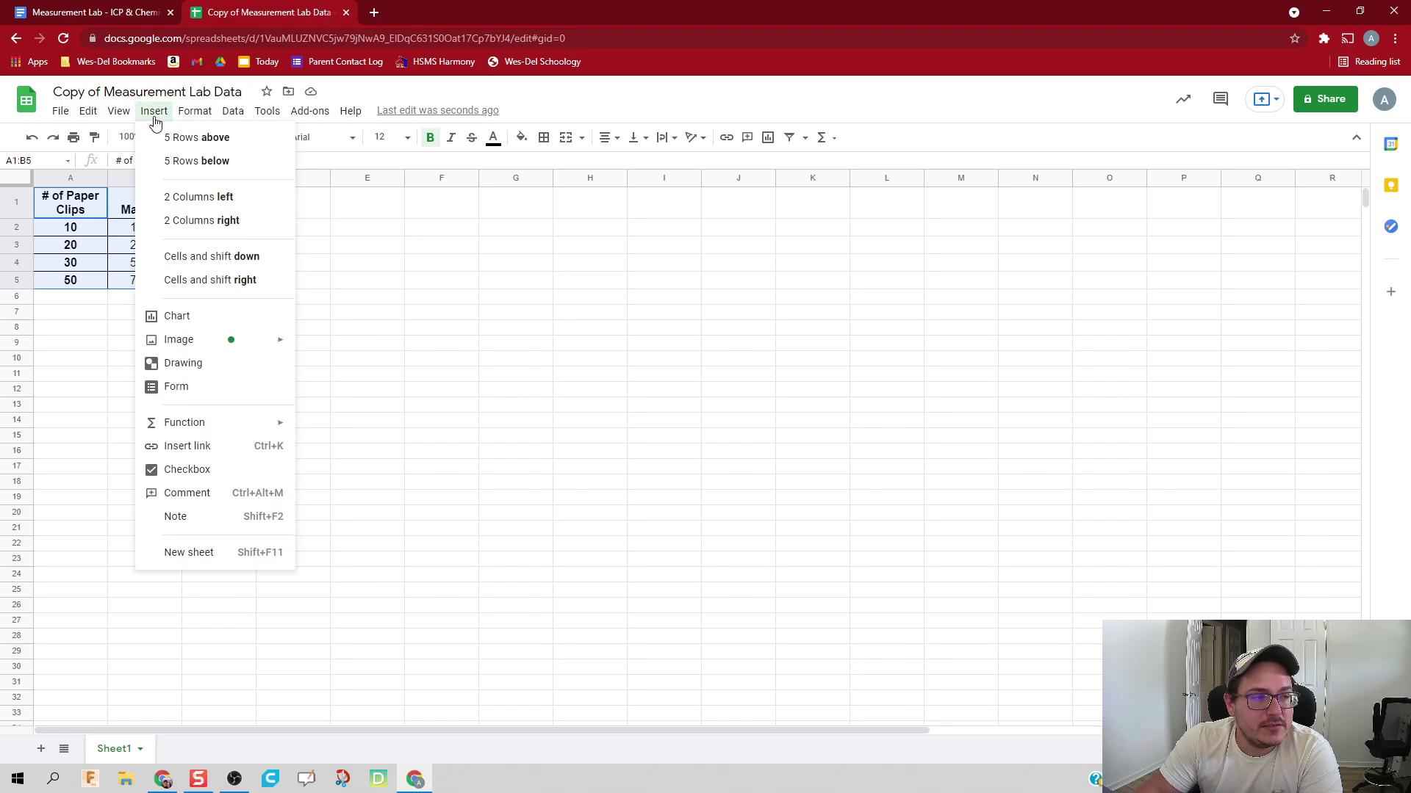
pyautogui.click(216, 323)
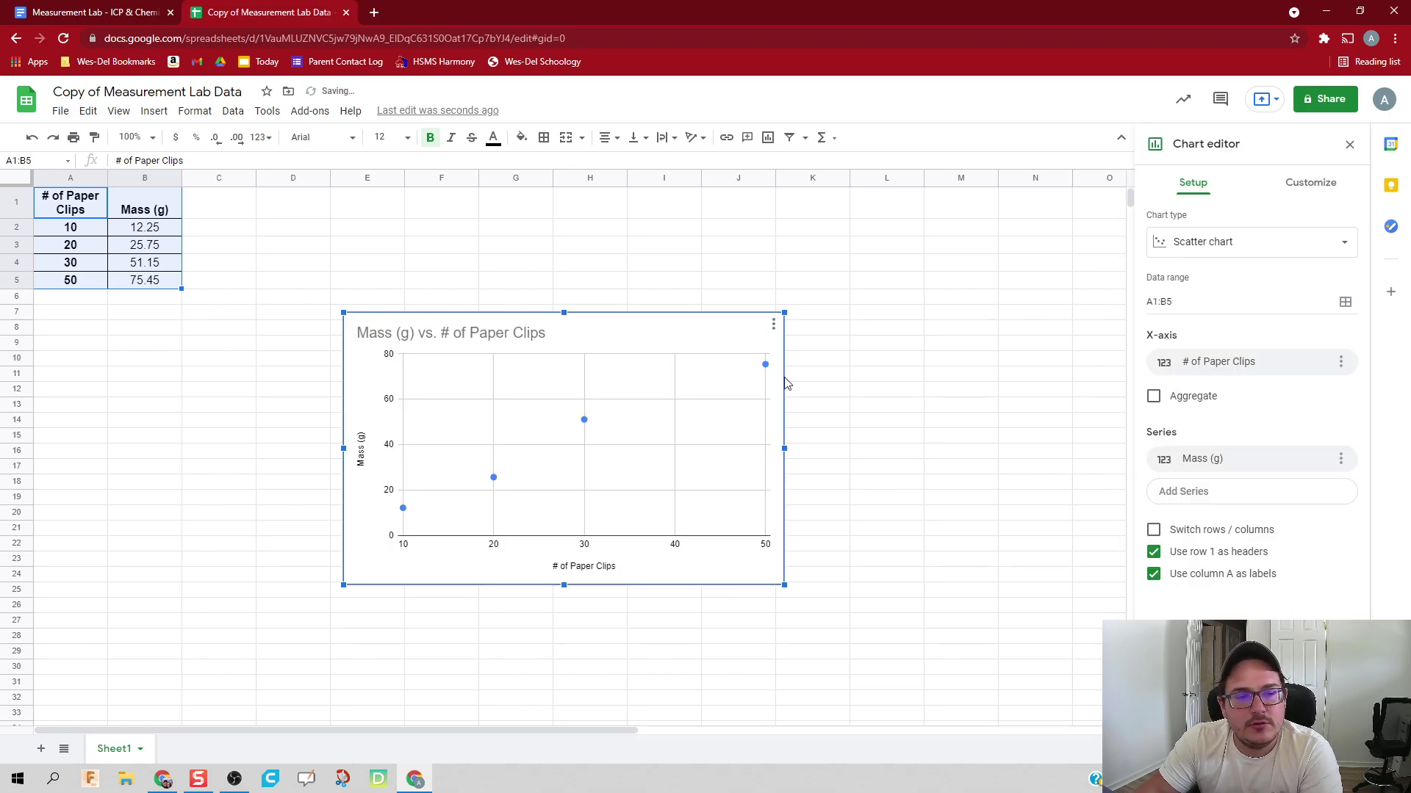
pyautogui.moveTo(705, 309); pyautogui.dragTo(607, 213)
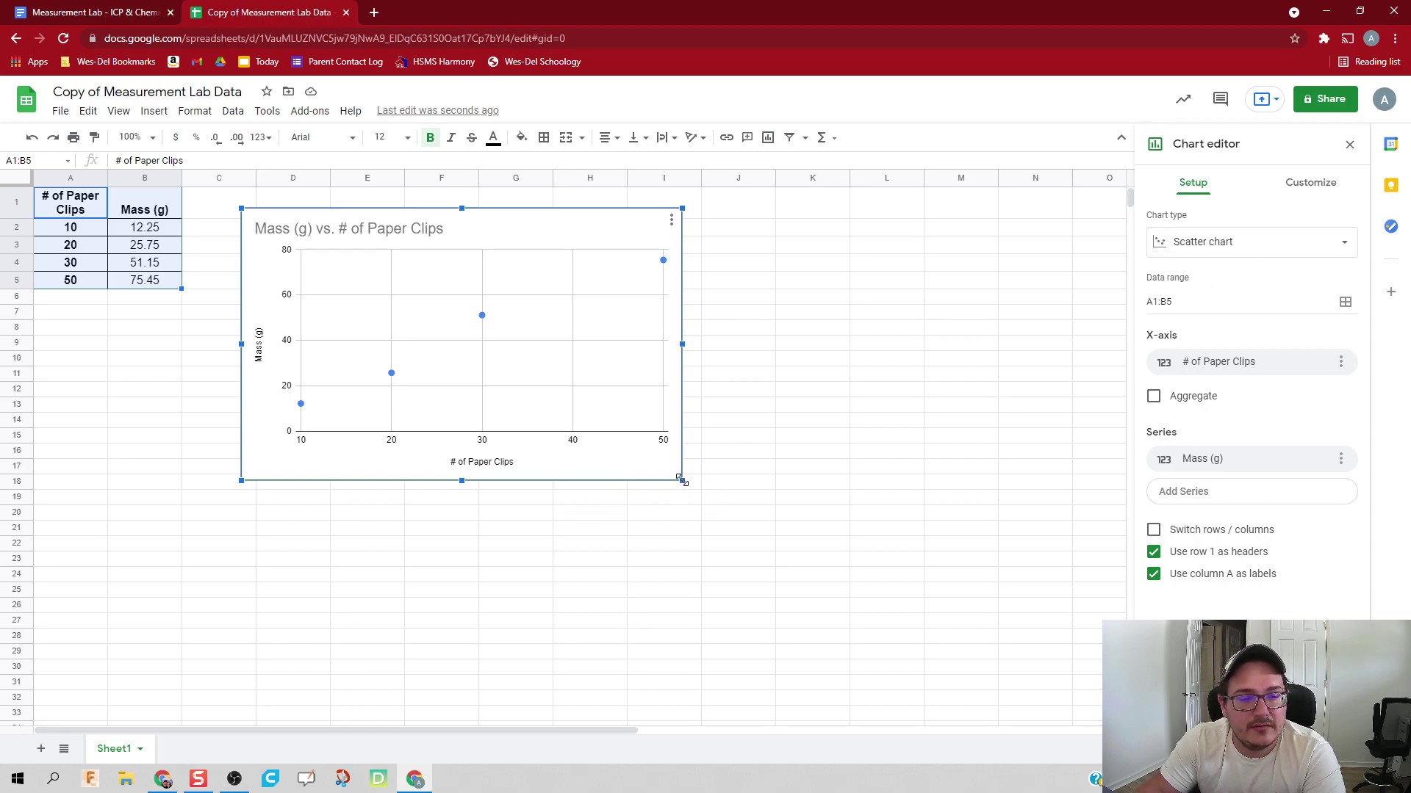
pyautogui.moveTo(682, 481)
pyautogui.mouseDown()
pyautogui.moveTo(895, 611)
pyautogui.moveTo(627, 443)
pyautogui.moveTo(661, 467)
pyautogui.mouseUp()
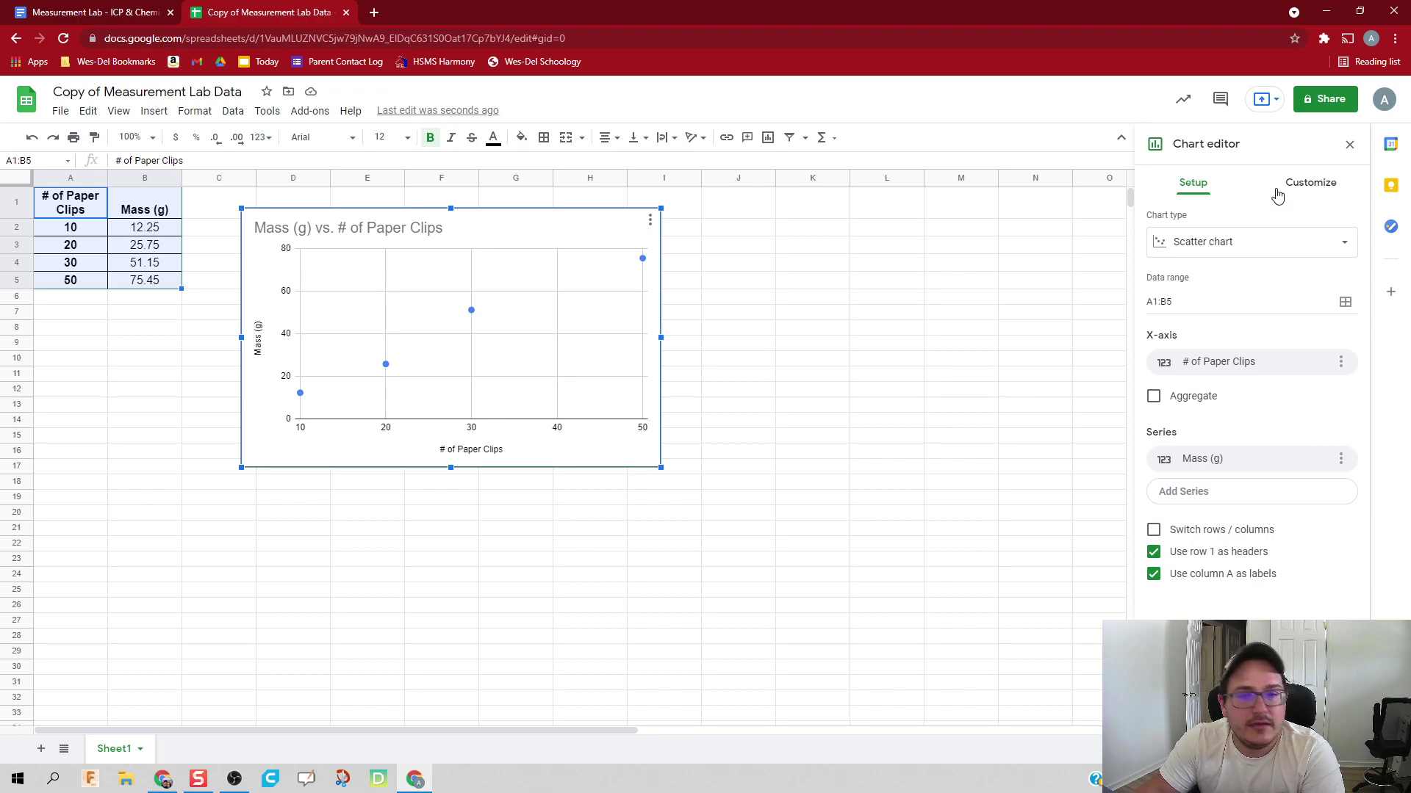
# Step: Give the Mass (g) series a linear trendline labelled with its equation, then close the chart editor
pyautogui.click(1280, 189)
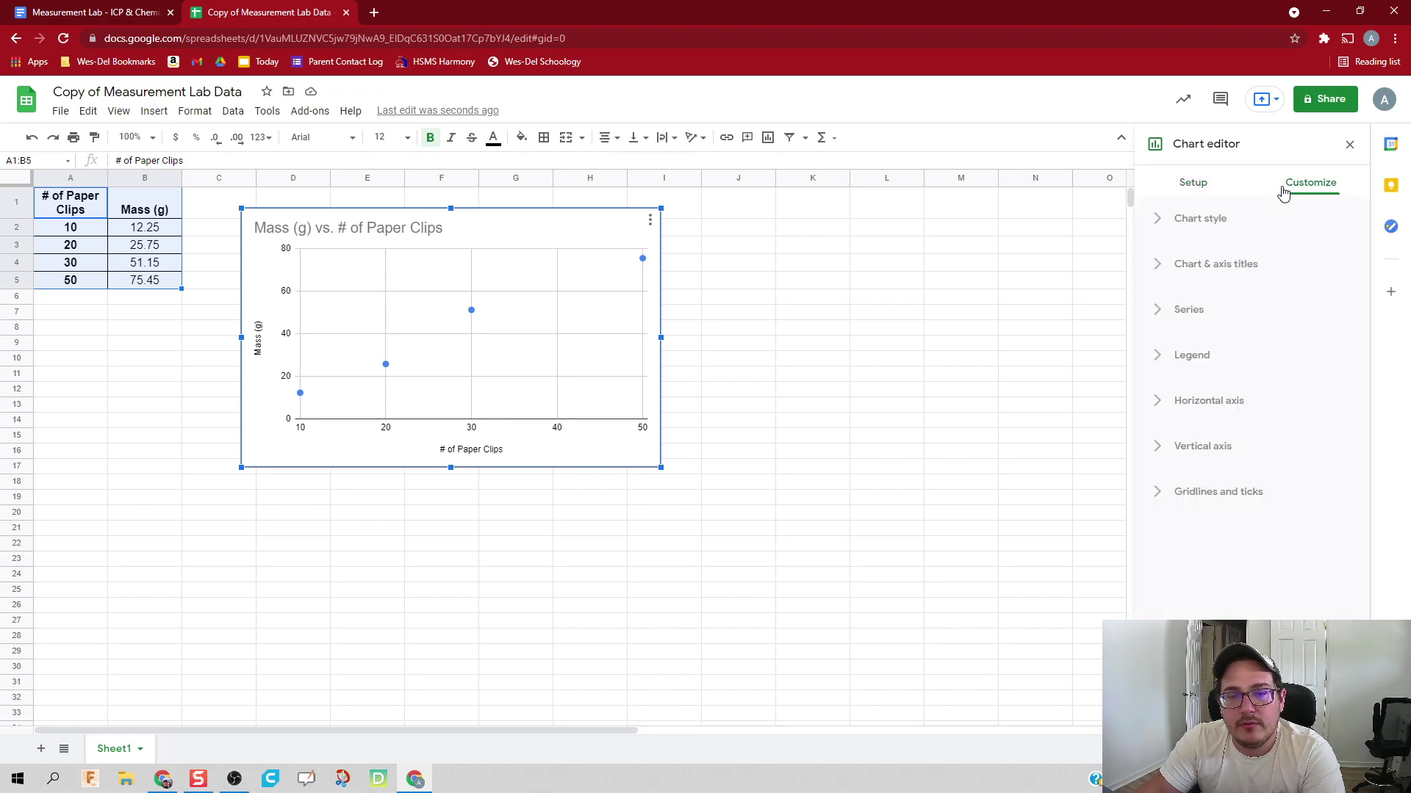
pyautogui.click(1189, 309)
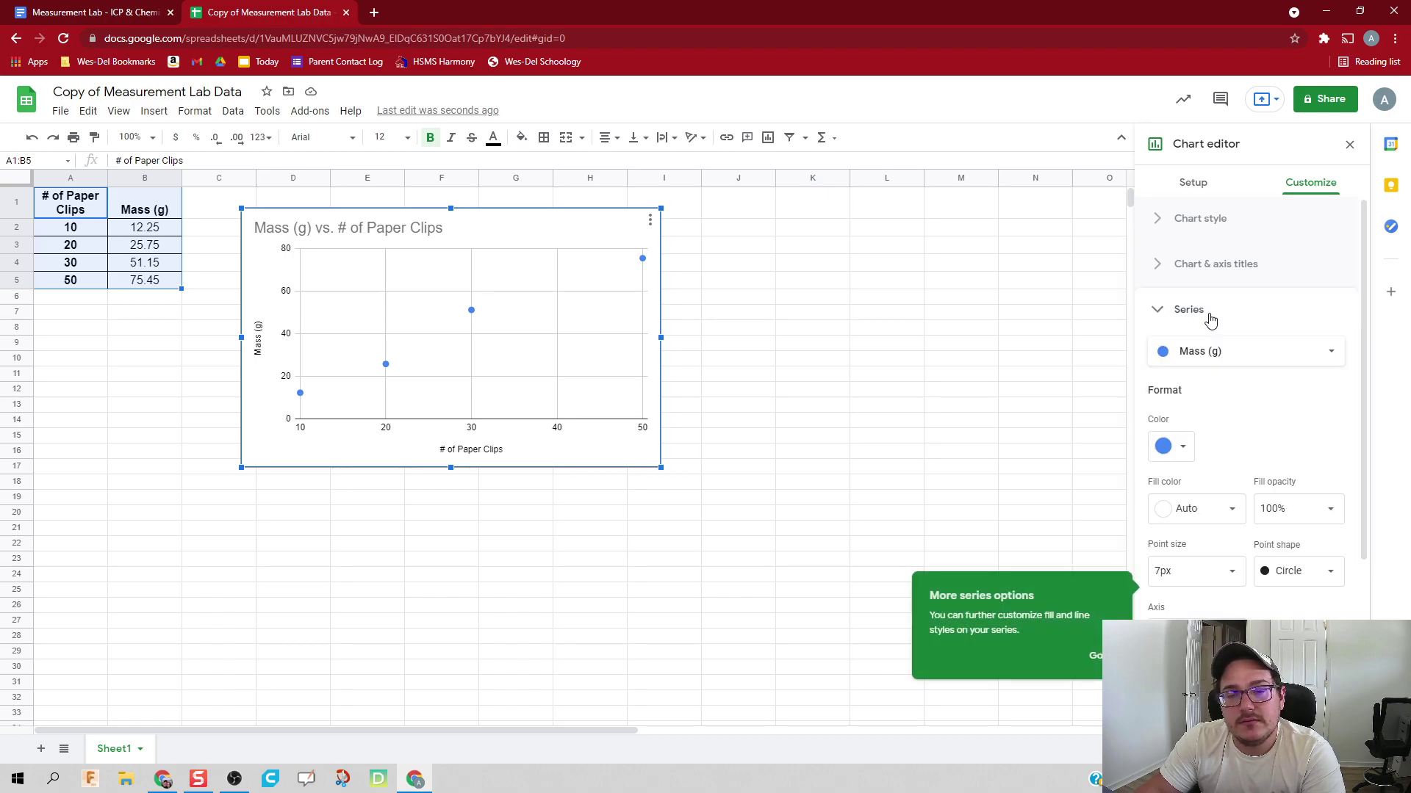
pyautogui.scroll(-2, 1209, 432)
pyautogui.scroll(-2, 1199, 462)
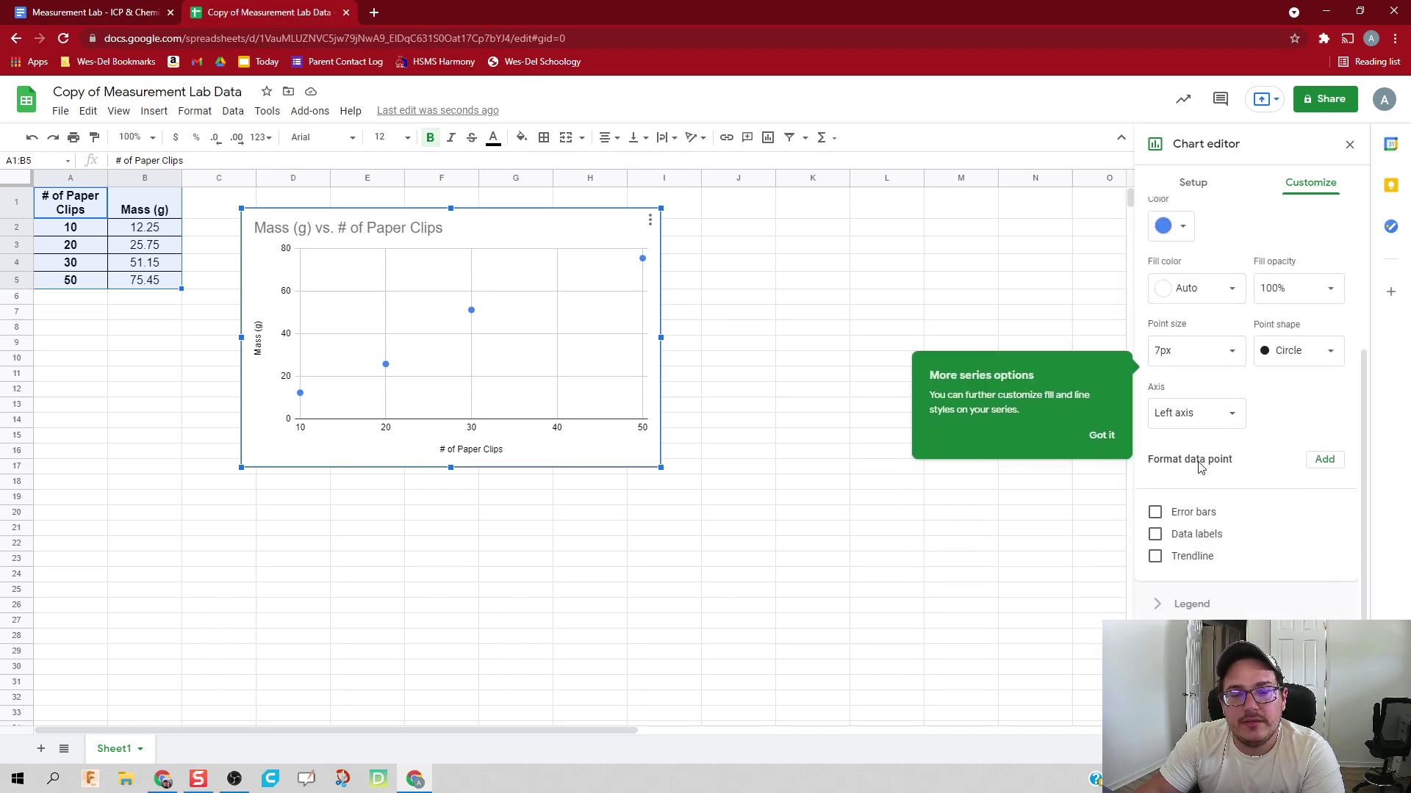
pyautogui.click(1111, 438)
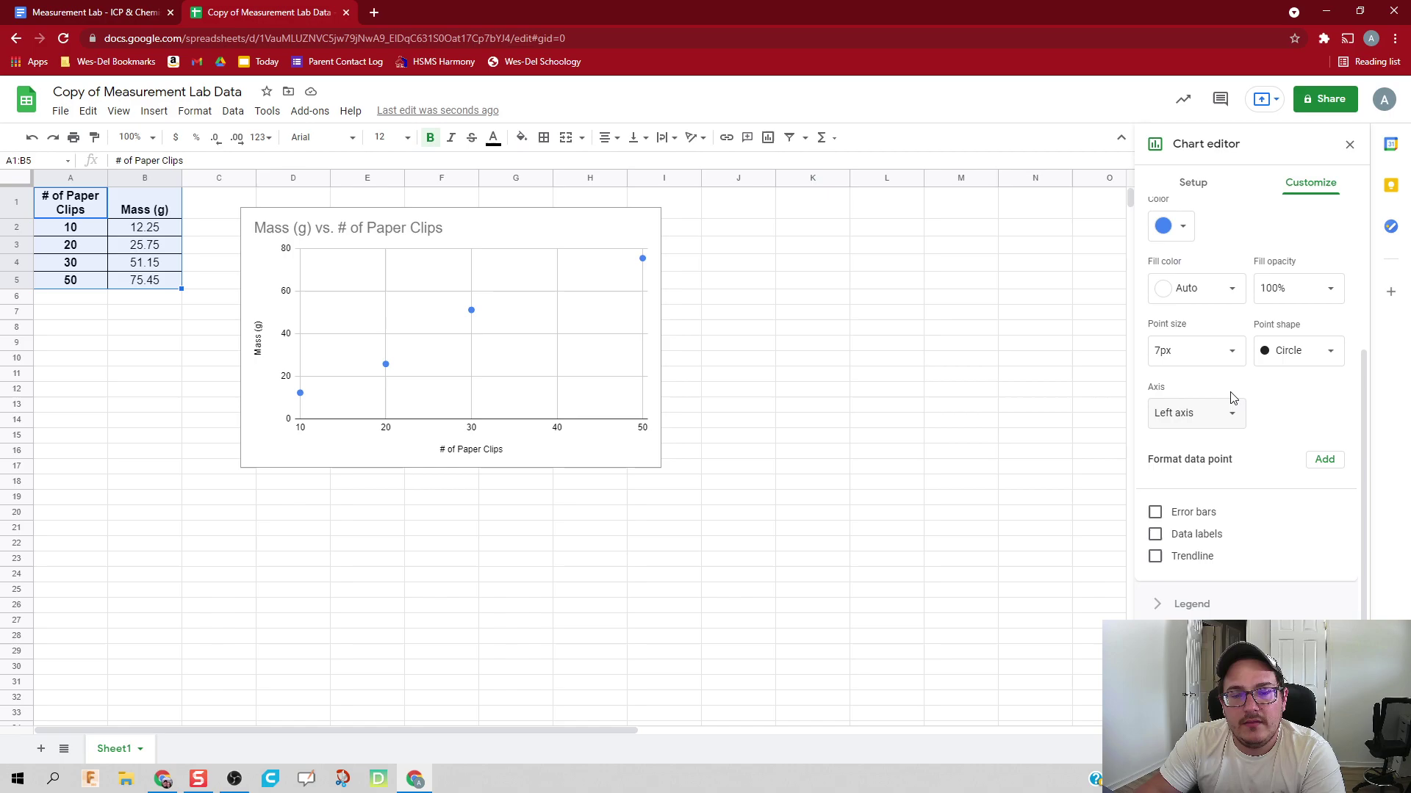
pyautogui.scroll(-1, 1223, 432)
pyautogui.click(1198, 528)
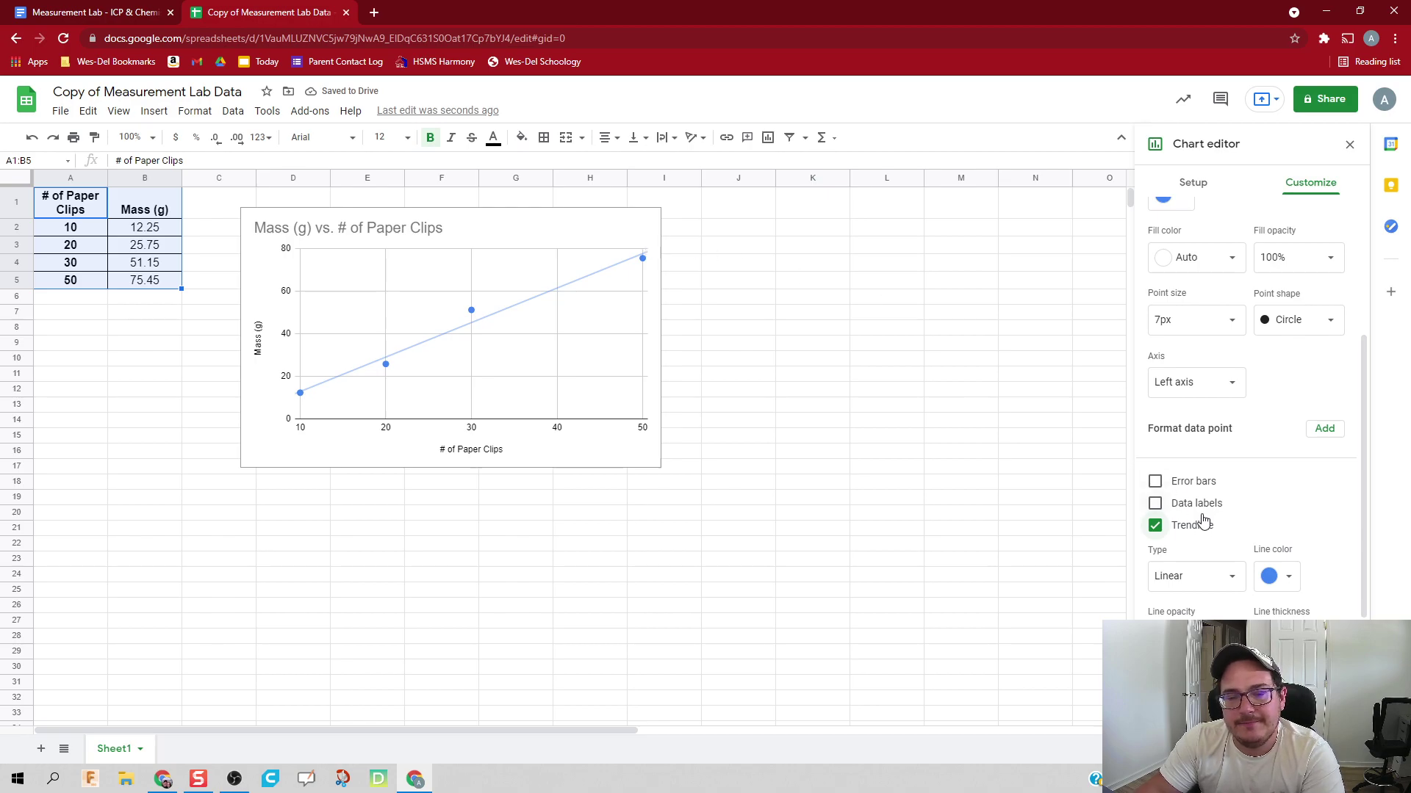
pyautogui.scroll(-2, 1205, 514)
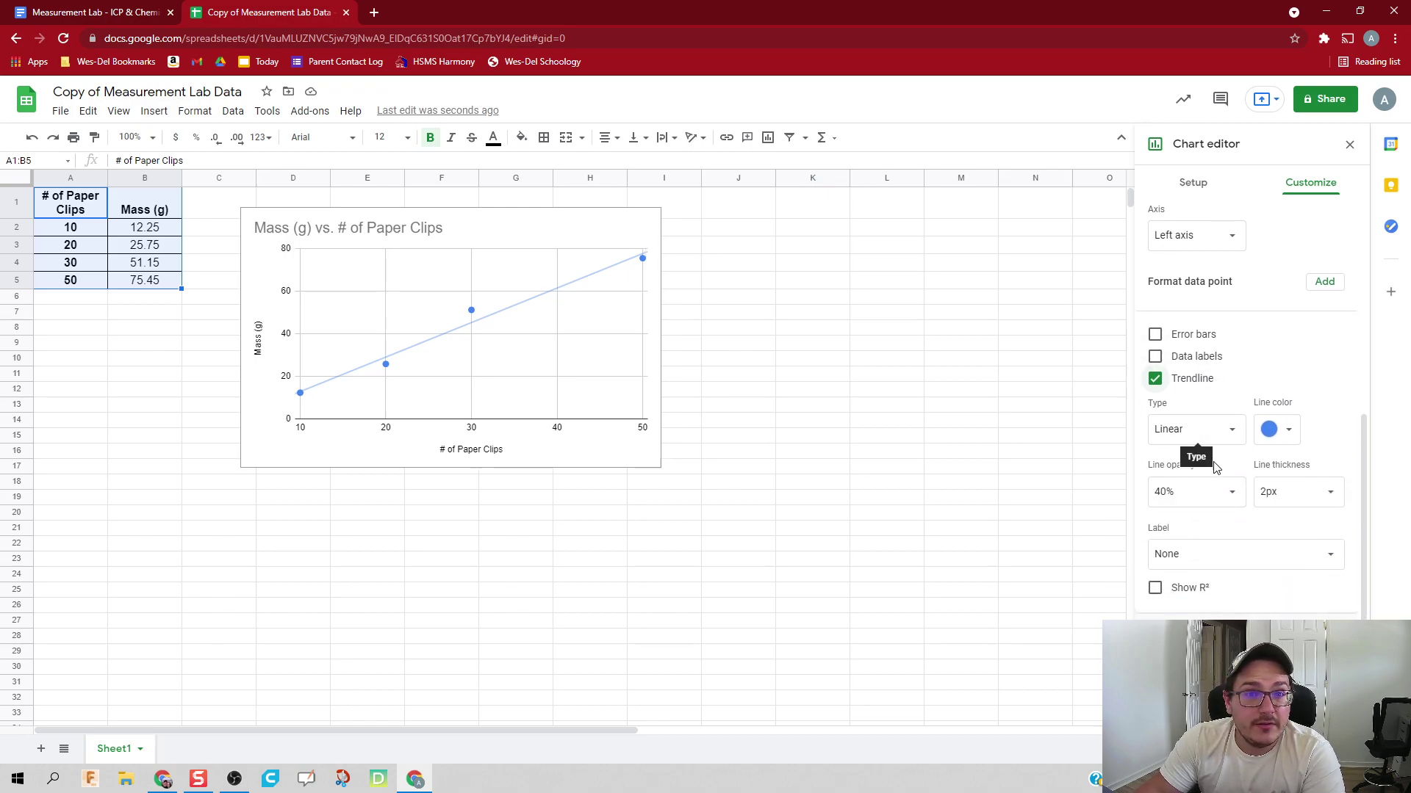
pyautogui.click(1221, 557)
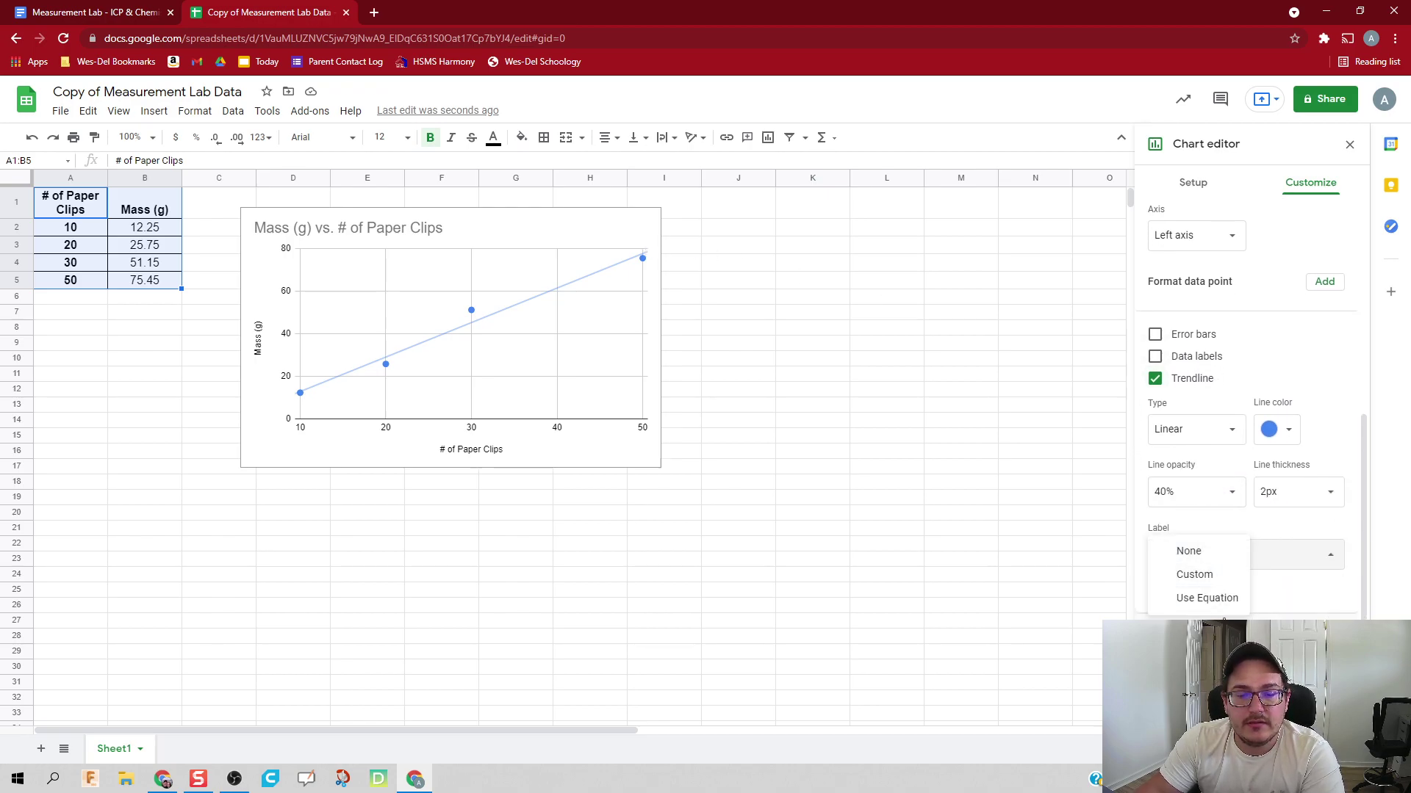
pyautogui.click(1226, 598)
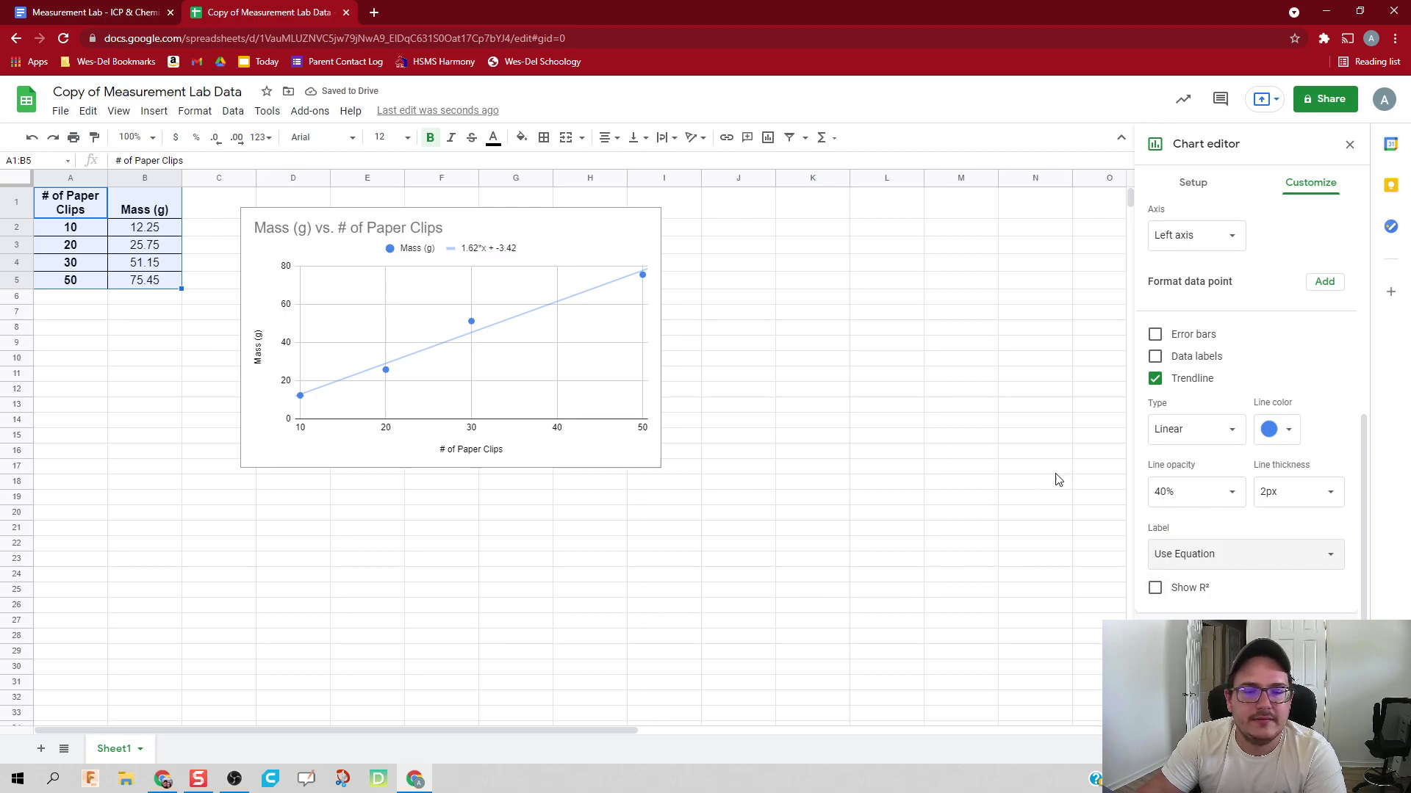
pyautogui.click(1349, 144)
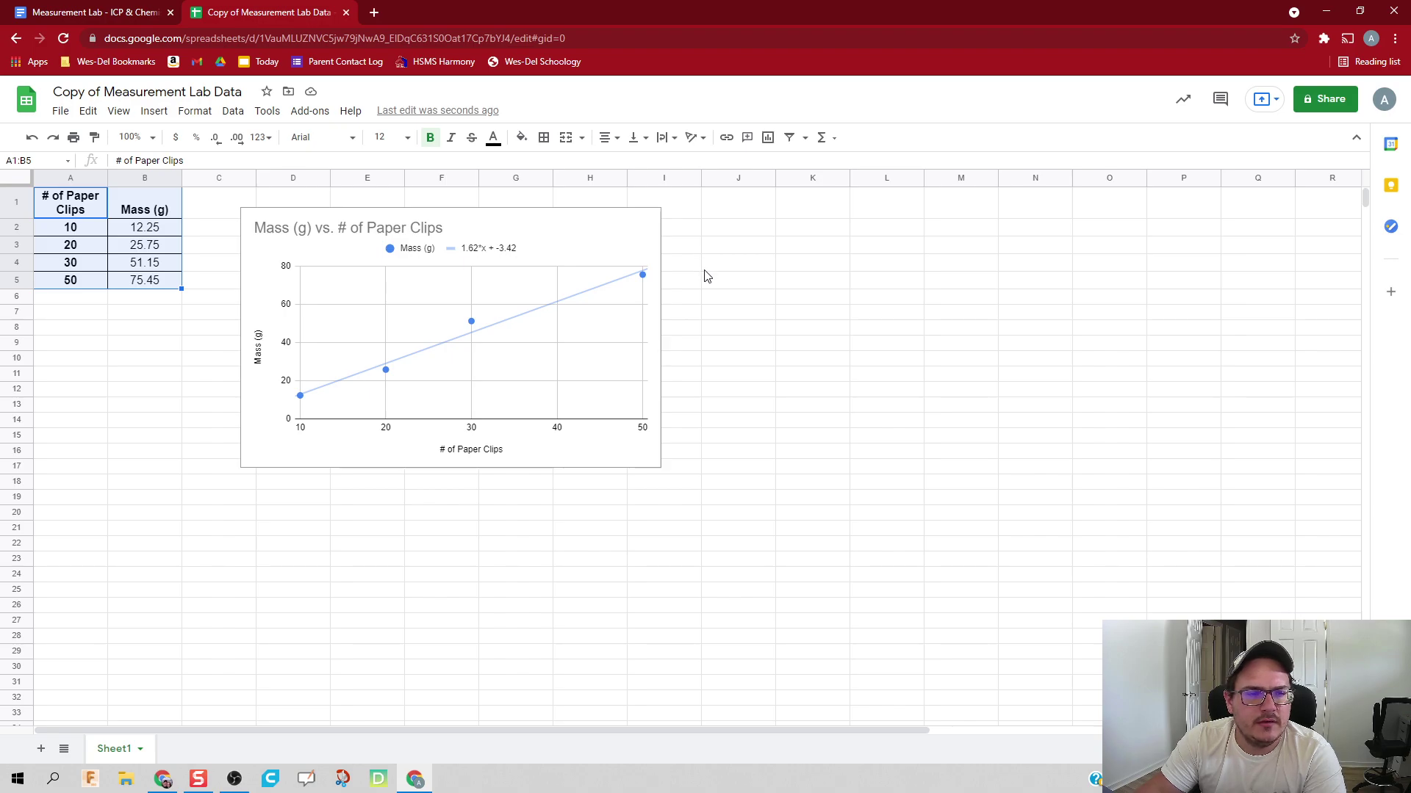
# Step: Zoom the browser to 150% and select the Mass (g) vs. # of Paper Clips chart
pyautogui.hotkey('ctrl', '+')
pyautogui.hotkey('ctrl', '+')
pyautogui.hotkey('ctrl', '+')
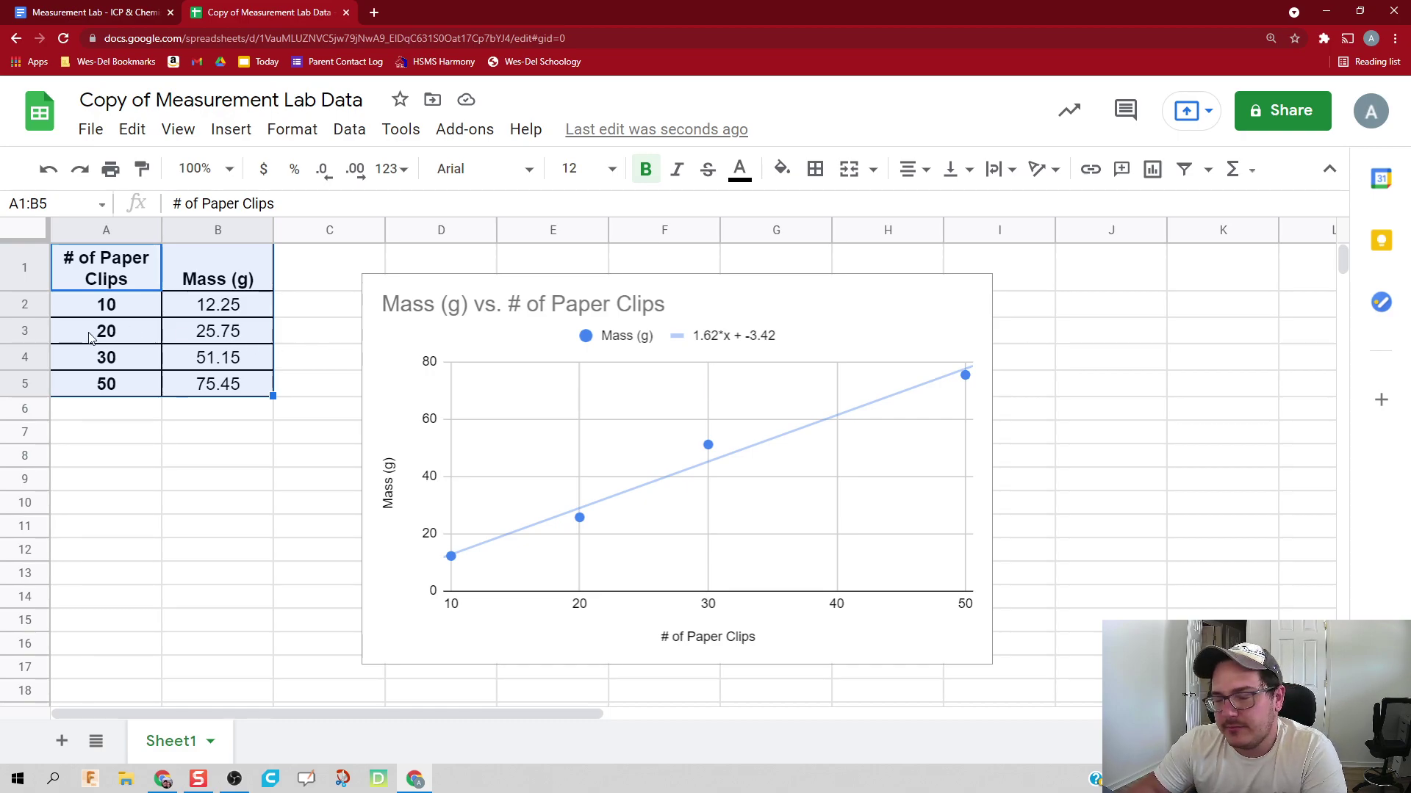
pyautogui.click(439, 314)
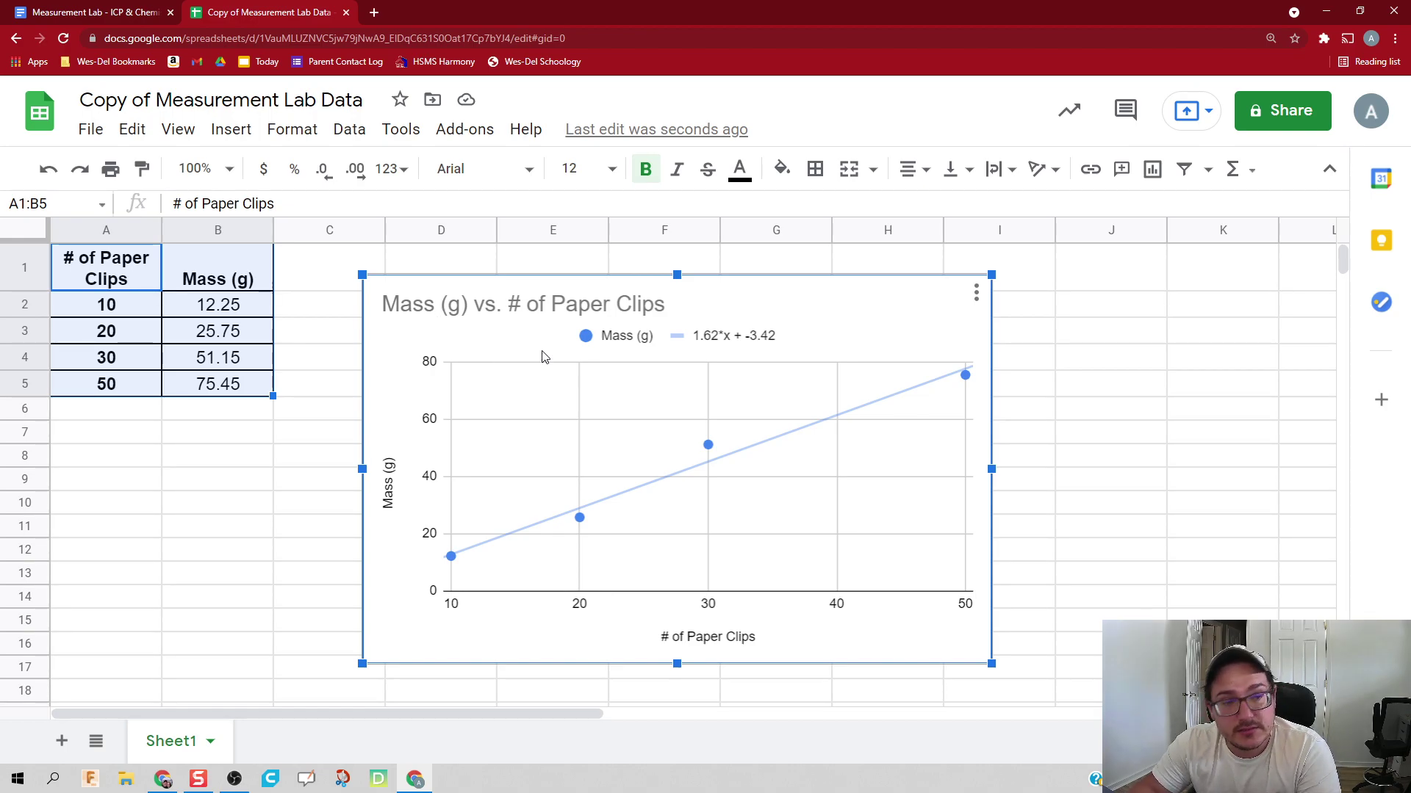
pyautogui.moveTo(292, 387); pyautogui.dragTo(310, 403)
pyautogui.click(435, 346)
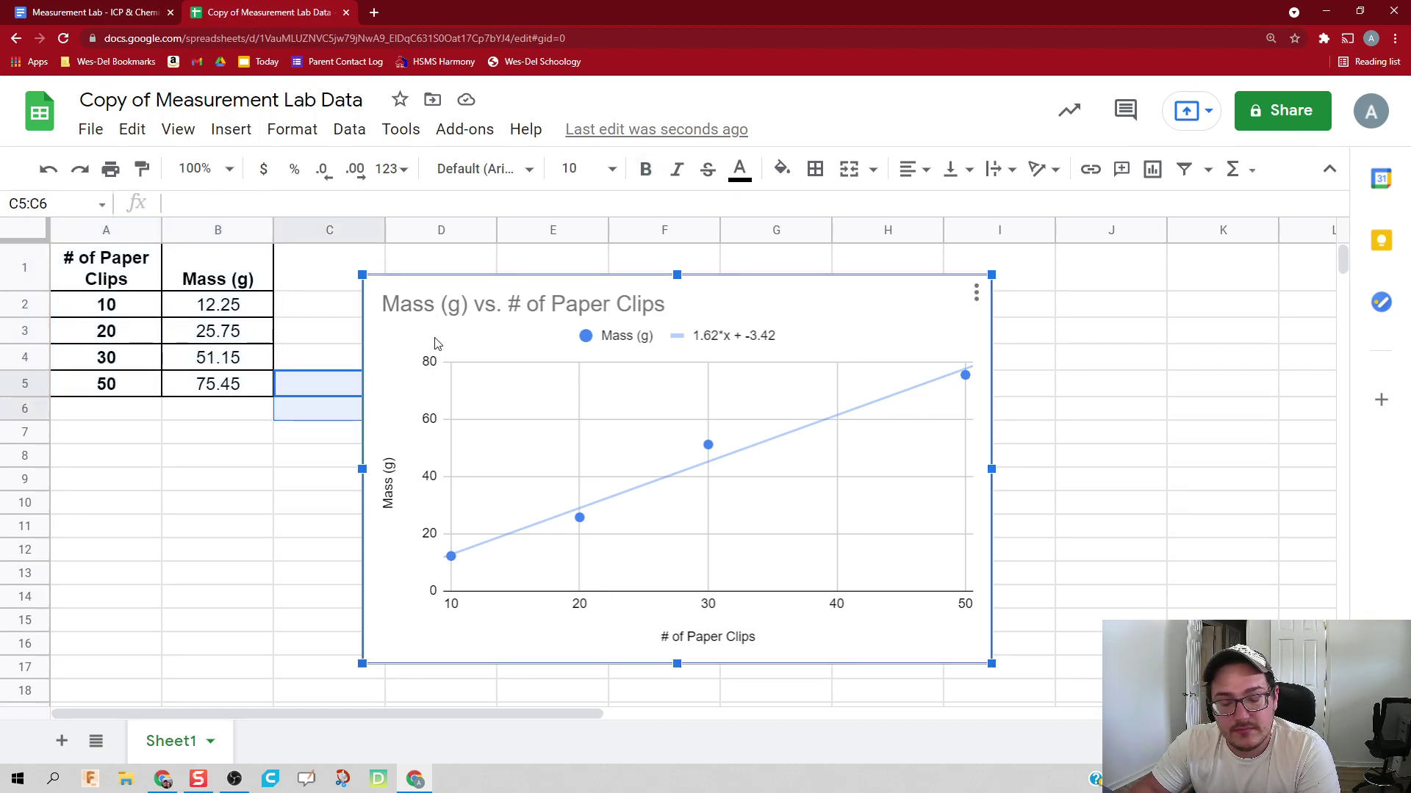
# Step: Replace the 'Insert Graph Here' text in step 5 with the chart, linked to the spreadsheet
pyautogui.click(53, 10)
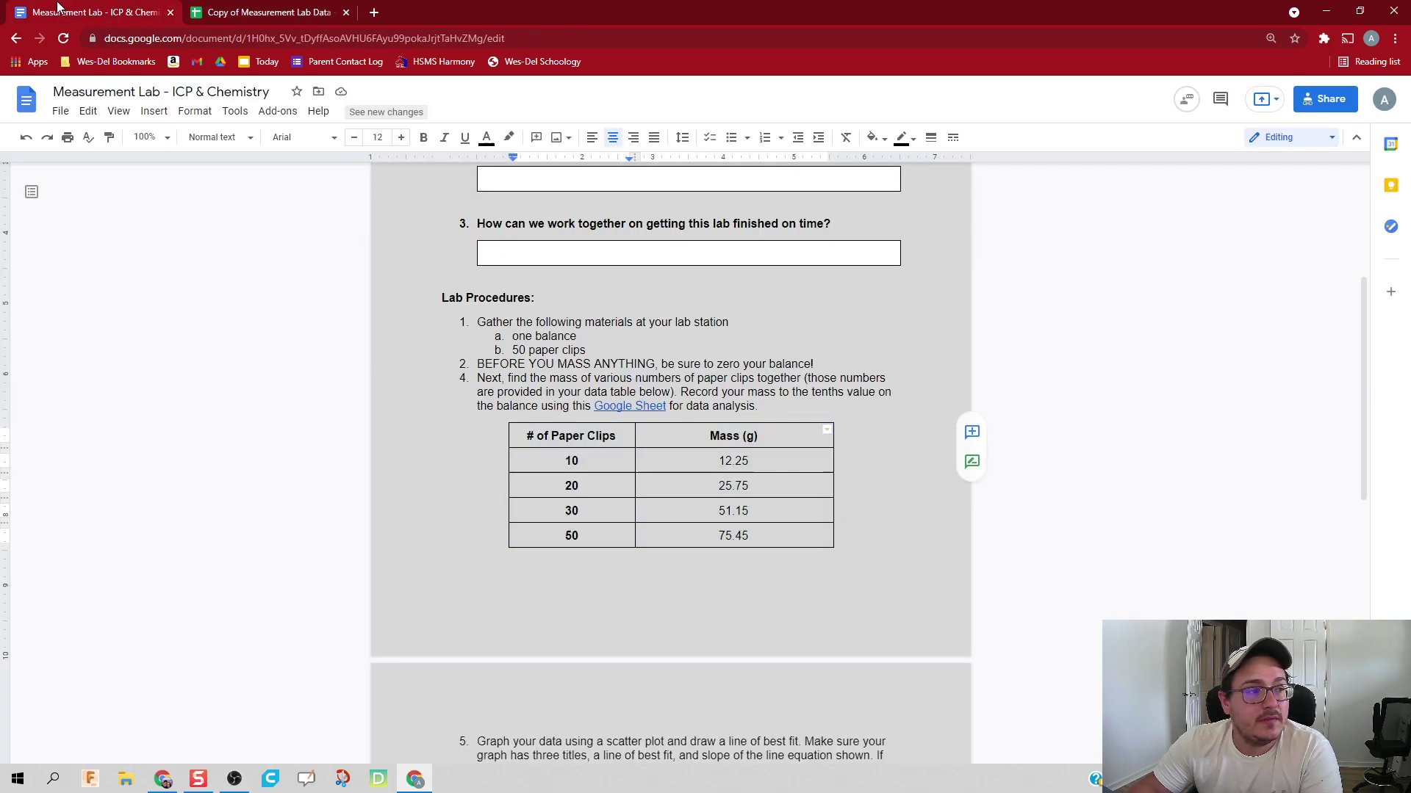
pyautogui.scroll(-10, 562, 393)
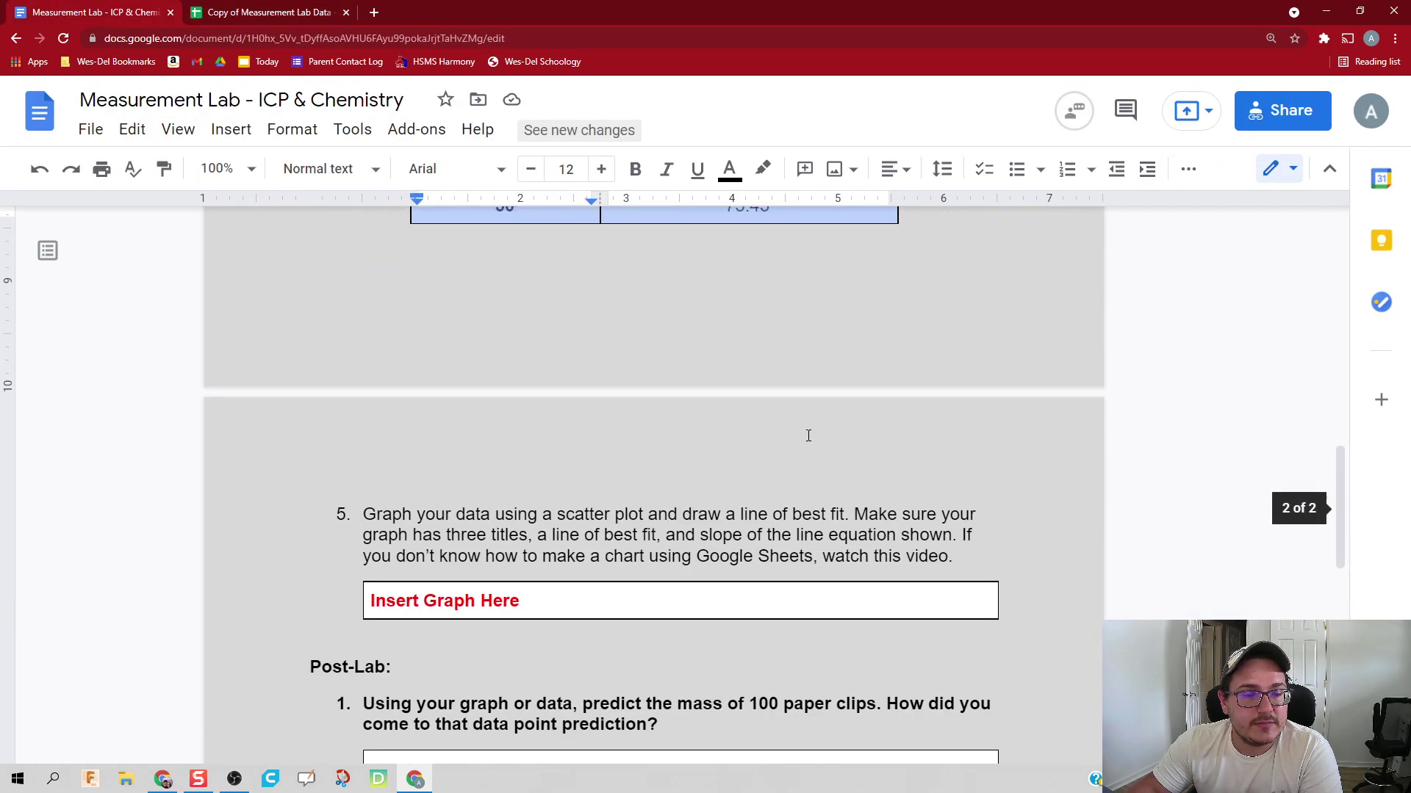
pyautogui.click(569, 424)
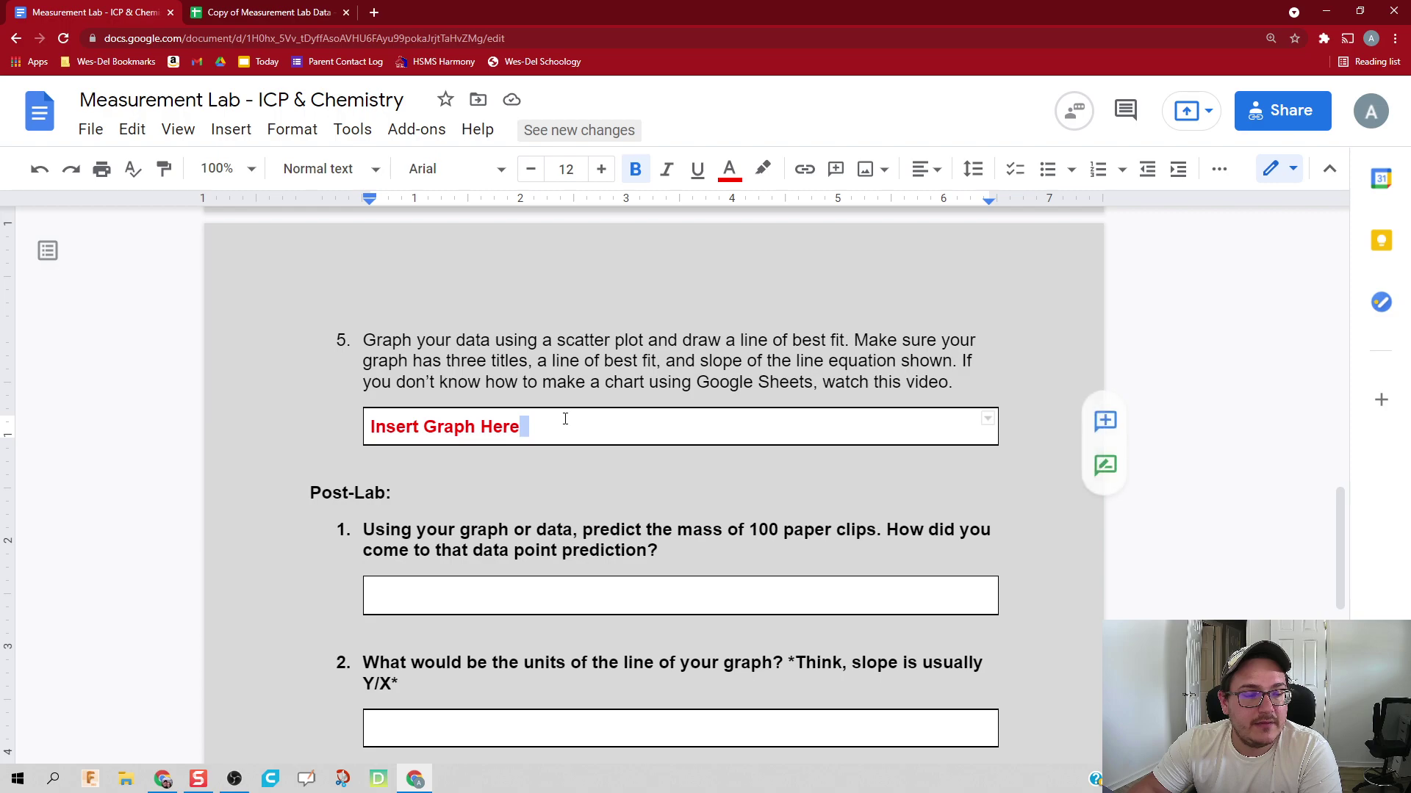
pyautogui.moveTo(563, 422); pyautogui.dragTo(362, 432)
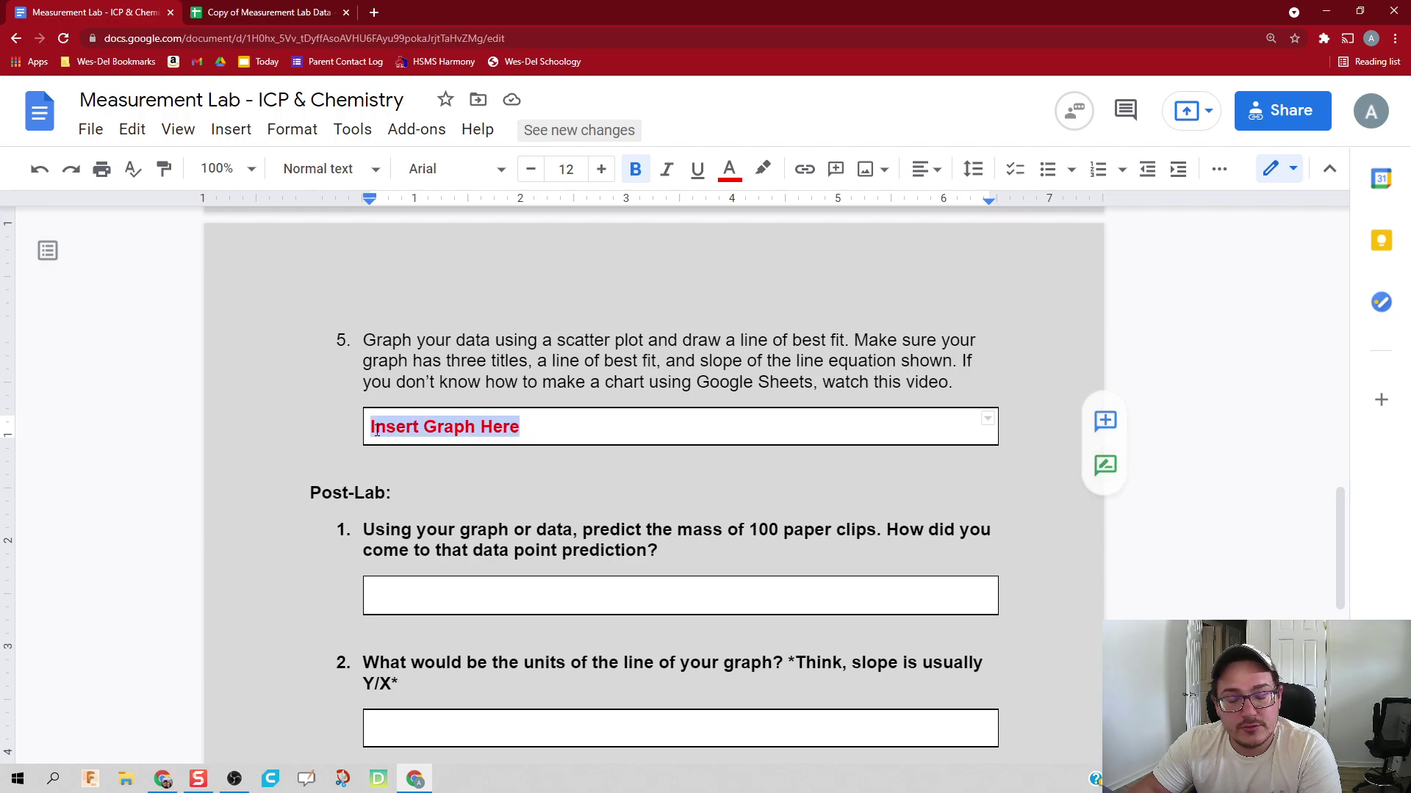
pyautogui.hotkey('ctrl', 'v')
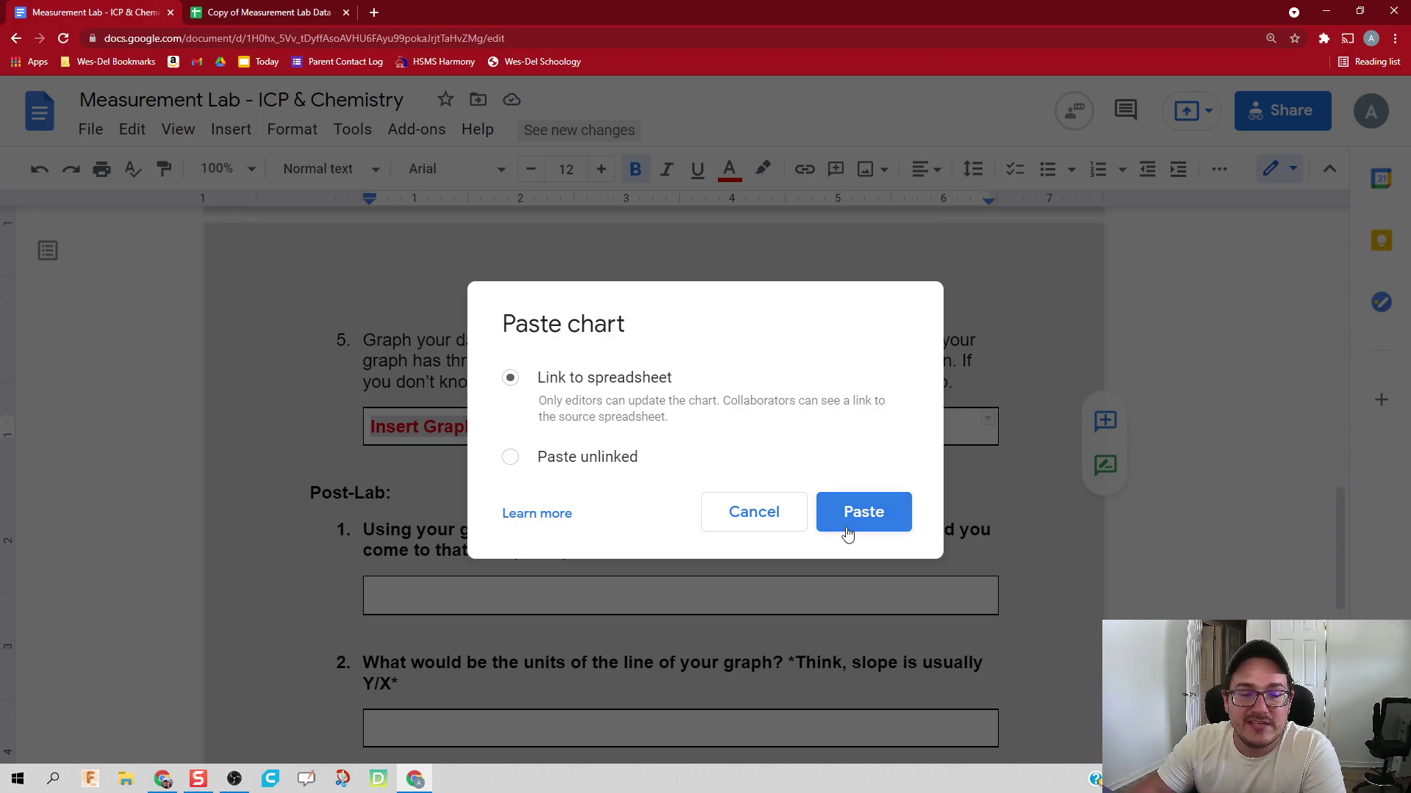
pyautogui.click(862, 512)
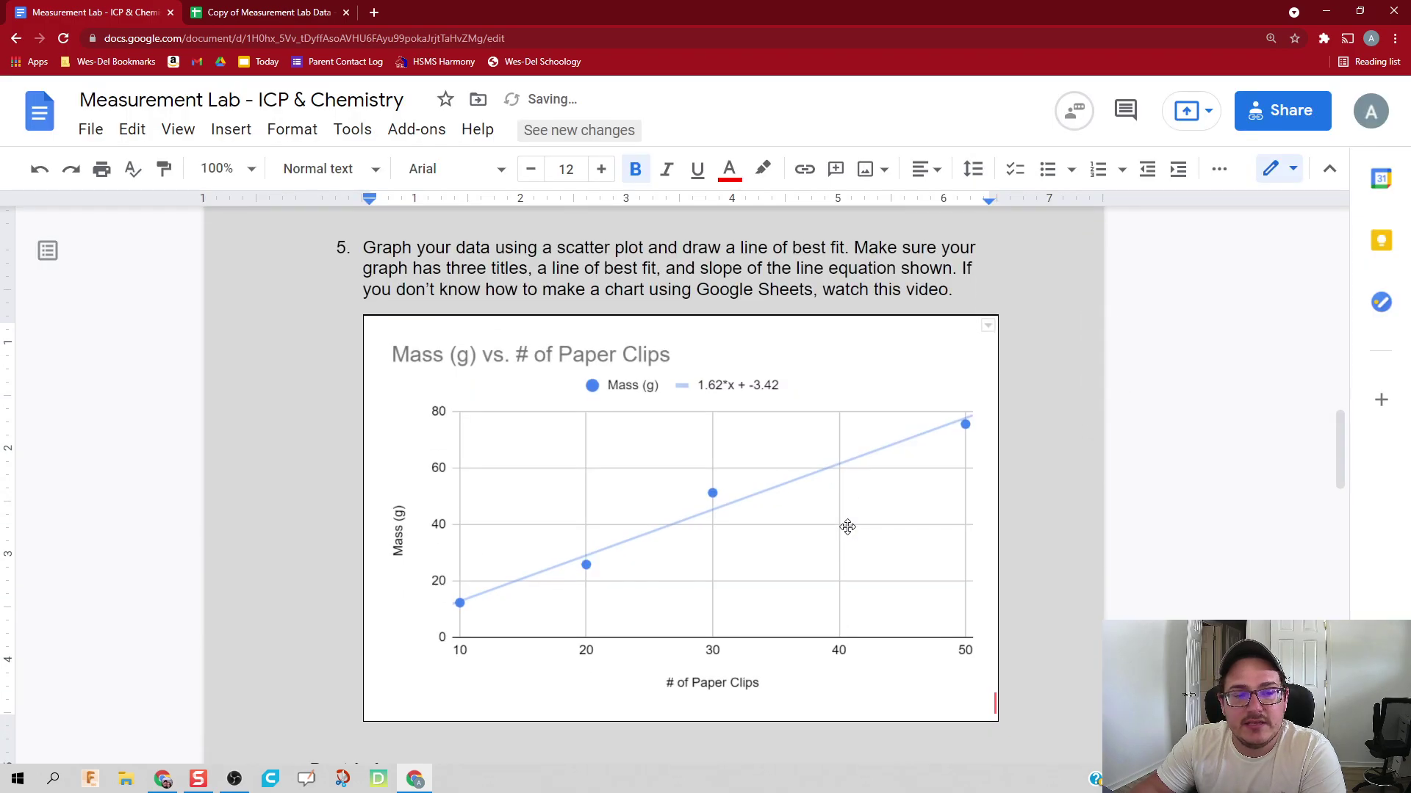
# Step: Review the placed chart in the report, then return to the data spreadsheet
pyautogui.scroll(-4, 865, 554)
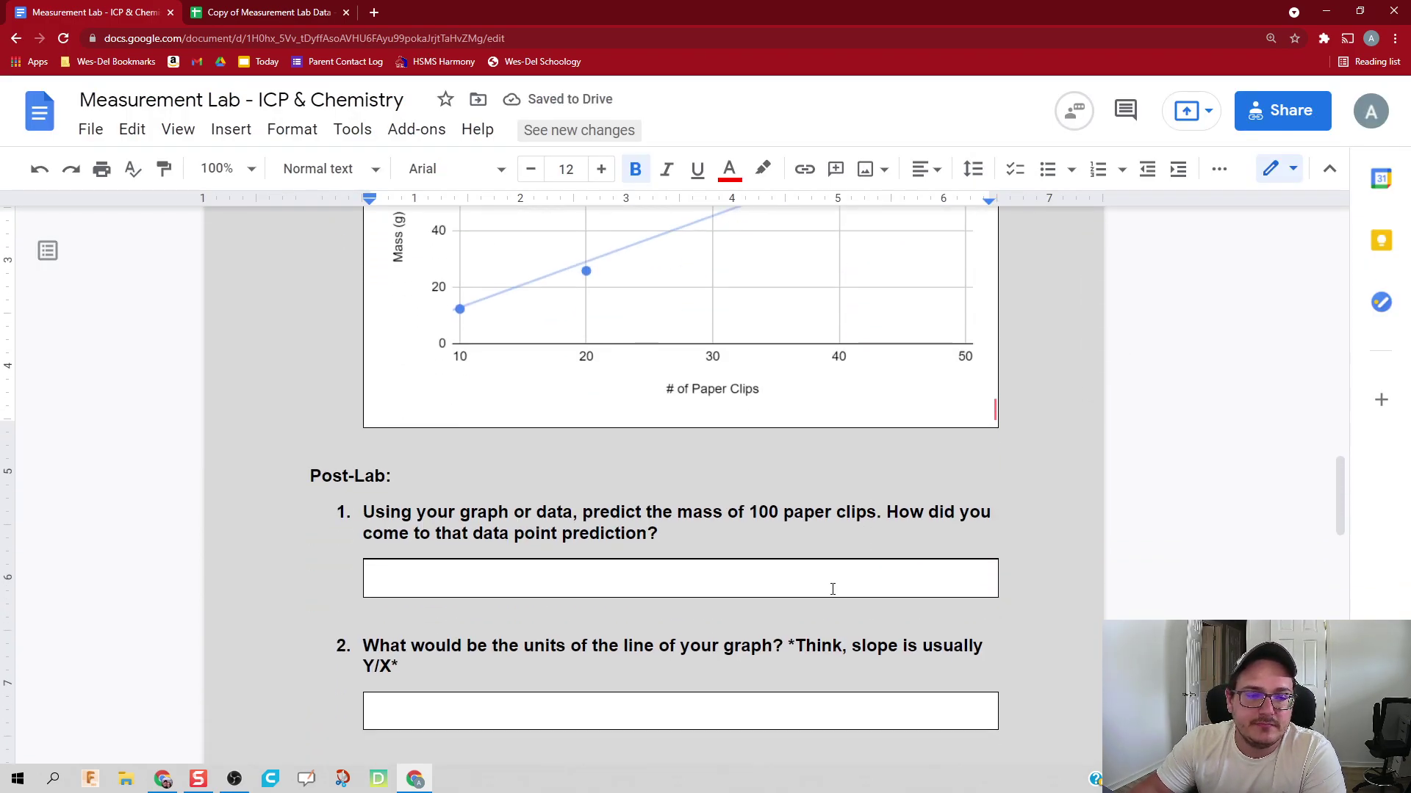
pyautogui.scroll(5, 845, 559)
pyautogui.scroll(-2, 821, 562)
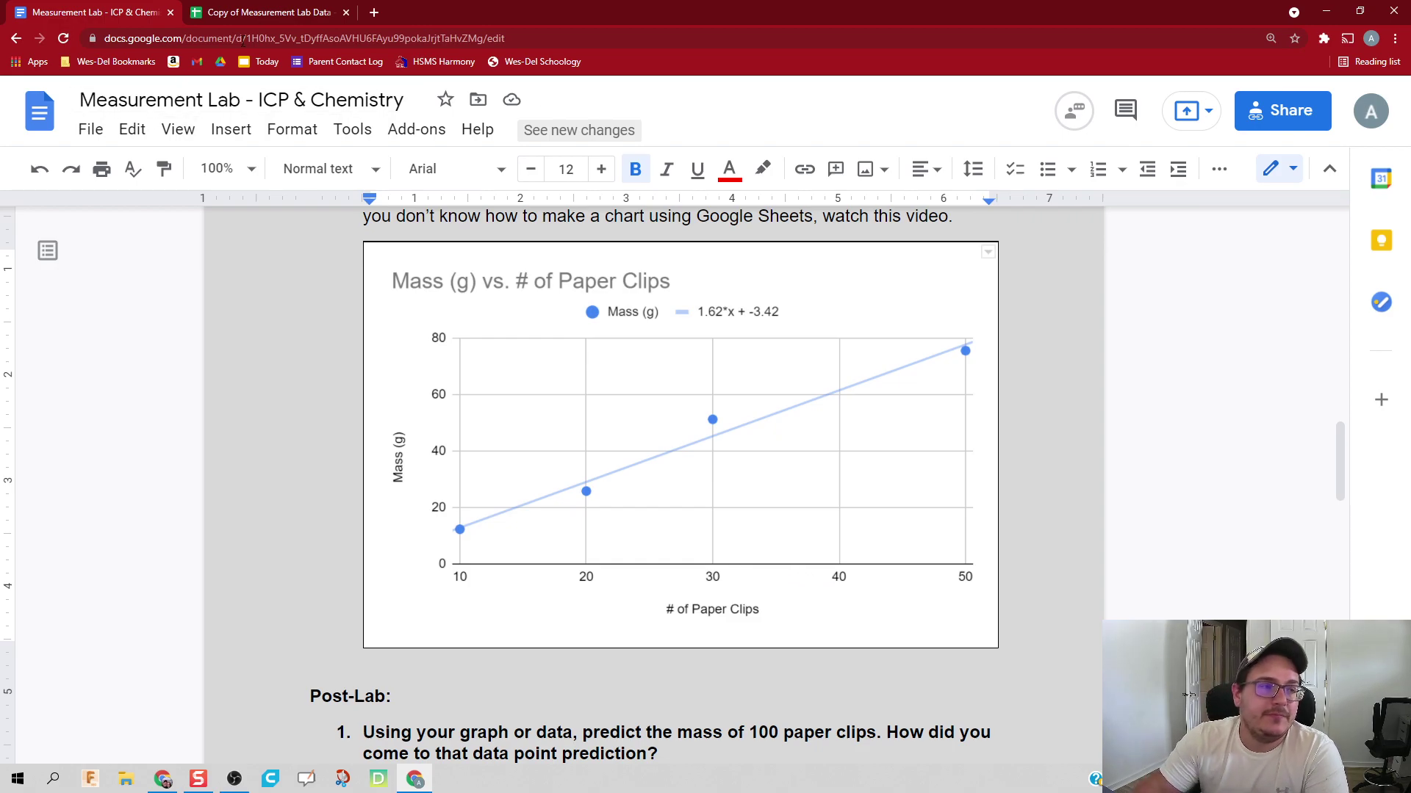
pyautogui.click(257, 11)
# Step: Insert a new row 2 above the 10-clip data holding 0 clips and 0 g
pyautogui.click(221, 432)
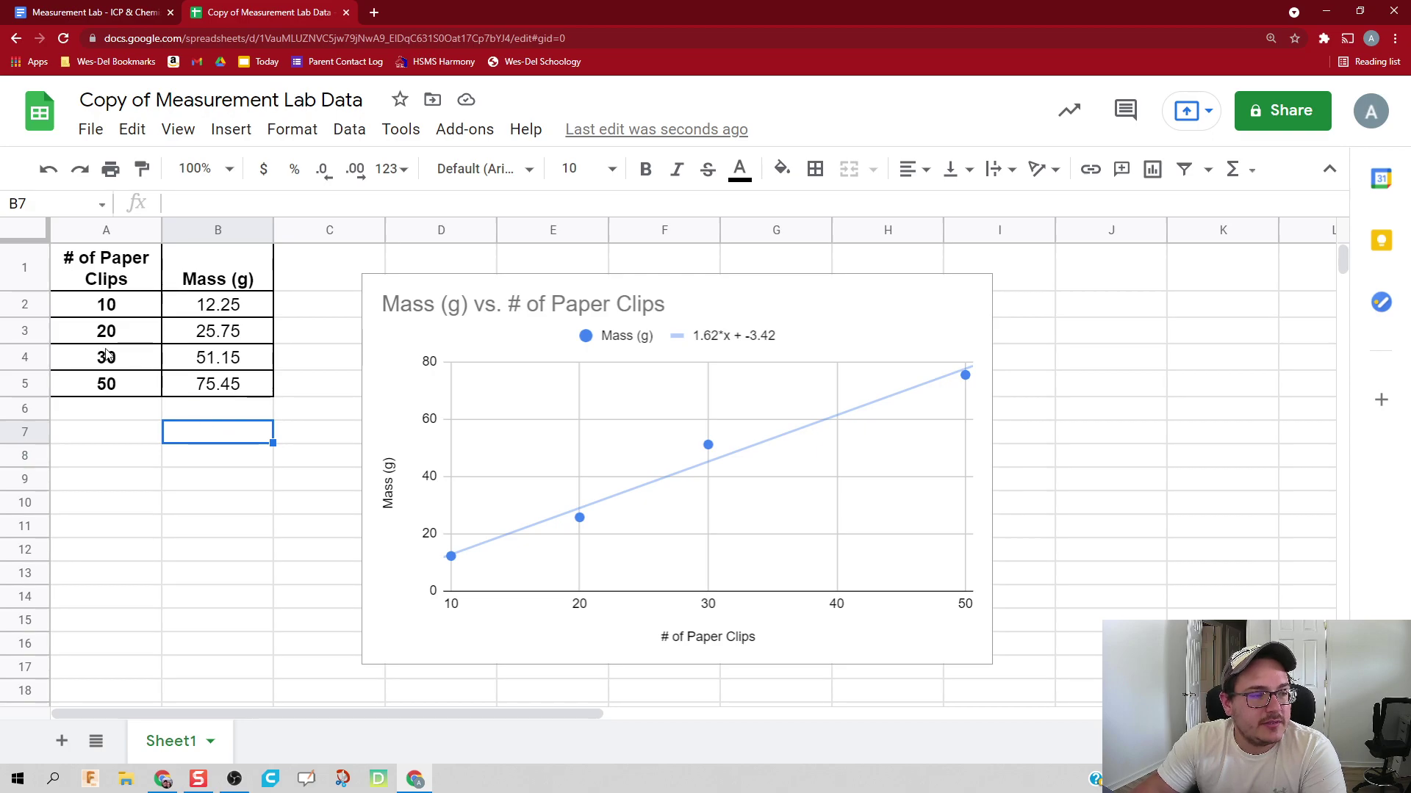
pyautogui.click(35, 306)
pyautogui.rightClick(35, 306)
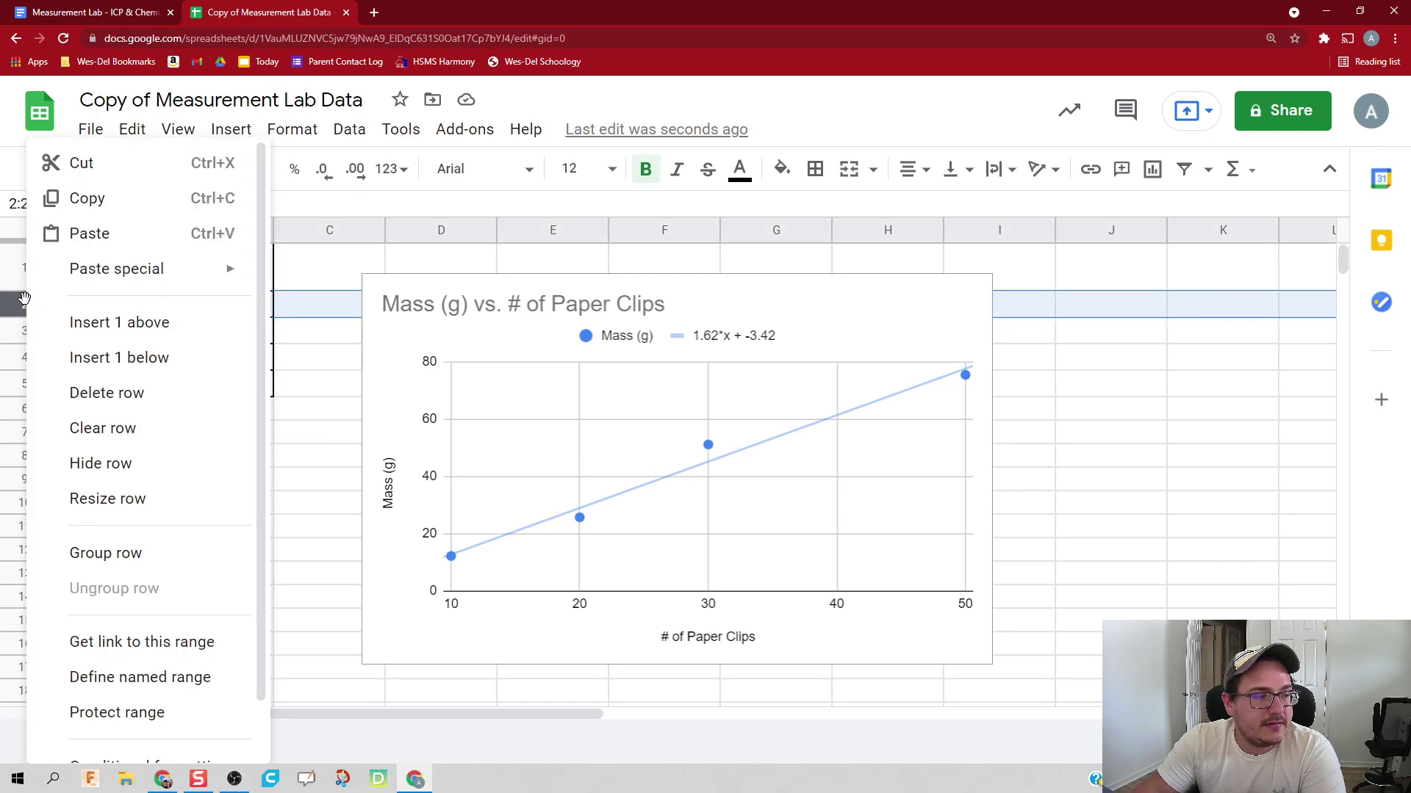
pyautogui.click(136, 323)
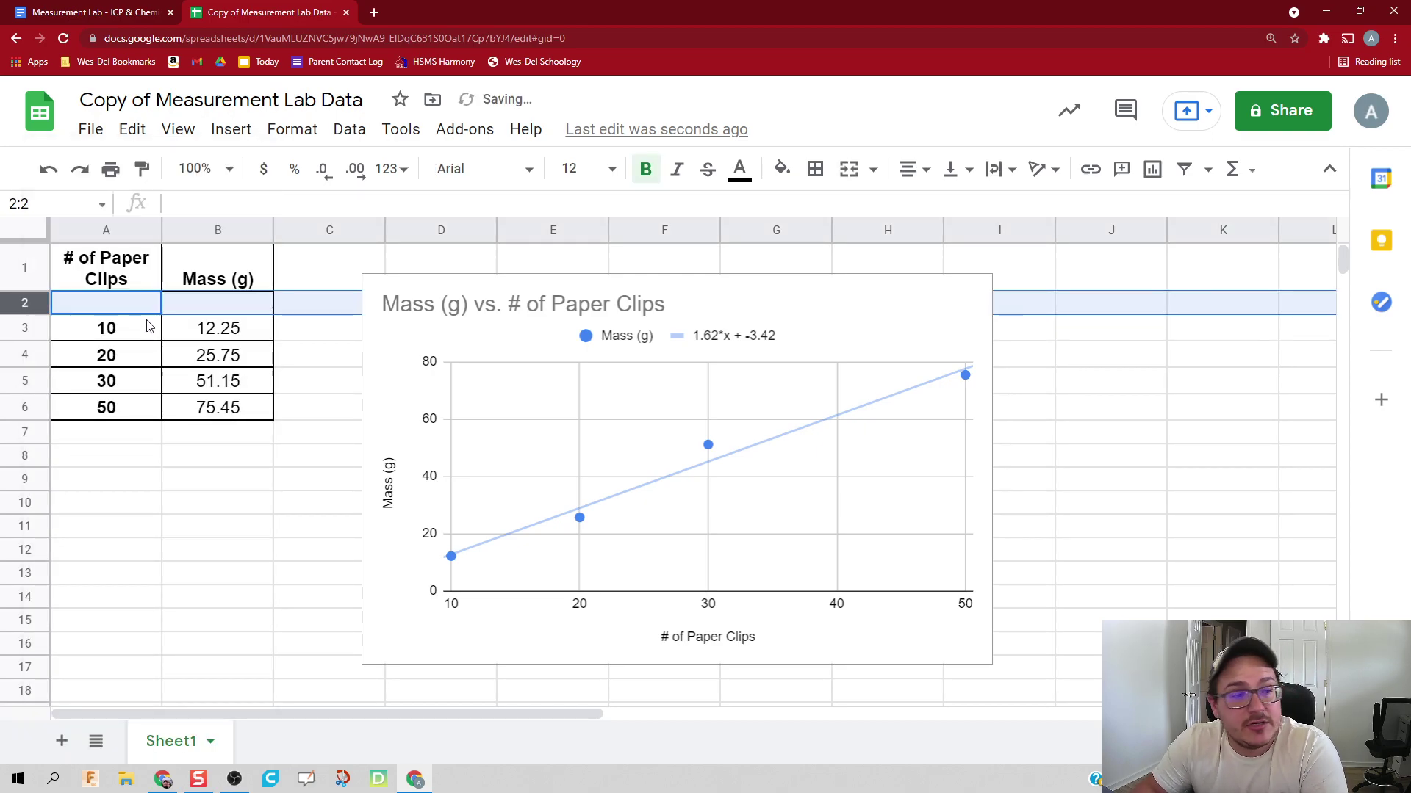
pyautogui.click(144, 311)
pyautogui.write('0')
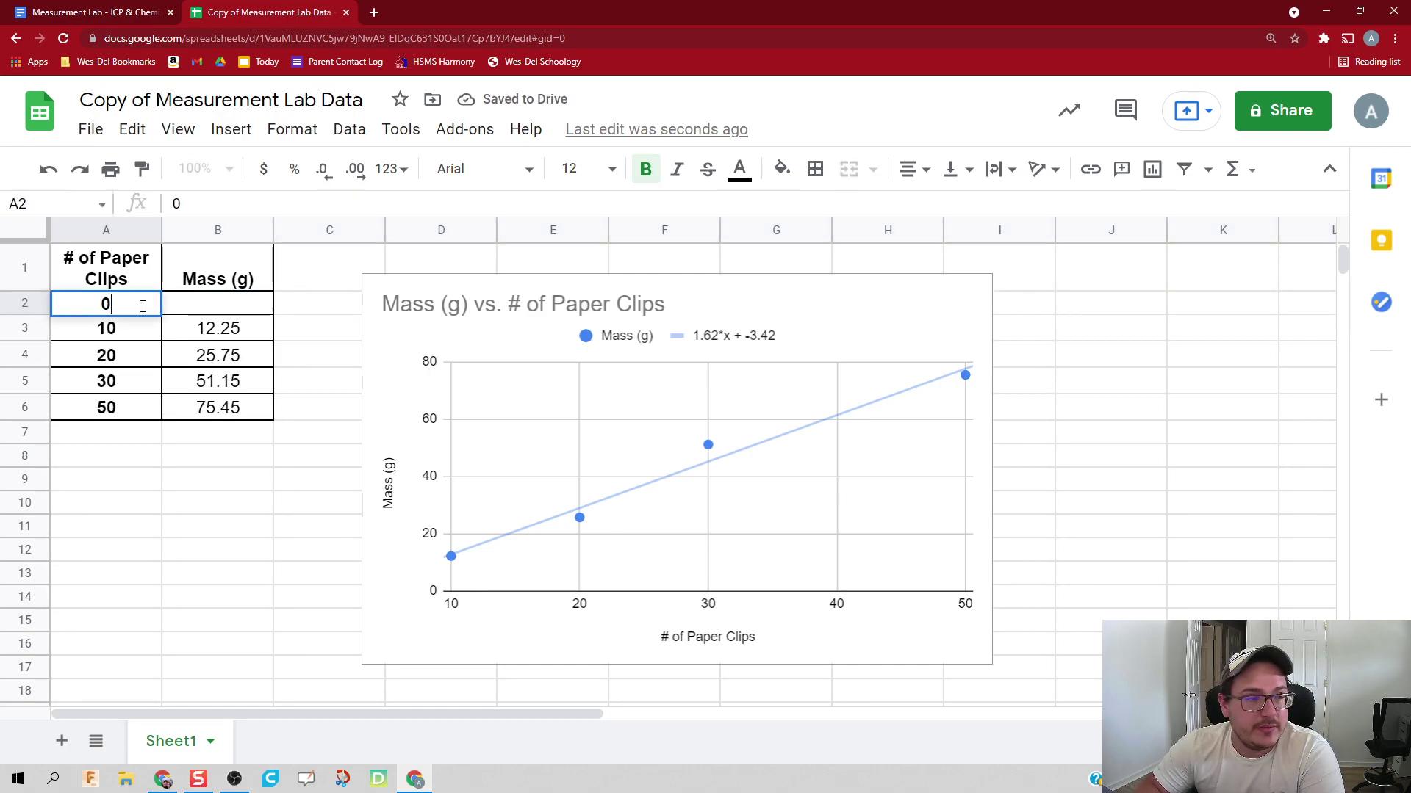
pyautogui.press('Tab')
pyautogui.write('0')
pyautogui.press('Return')
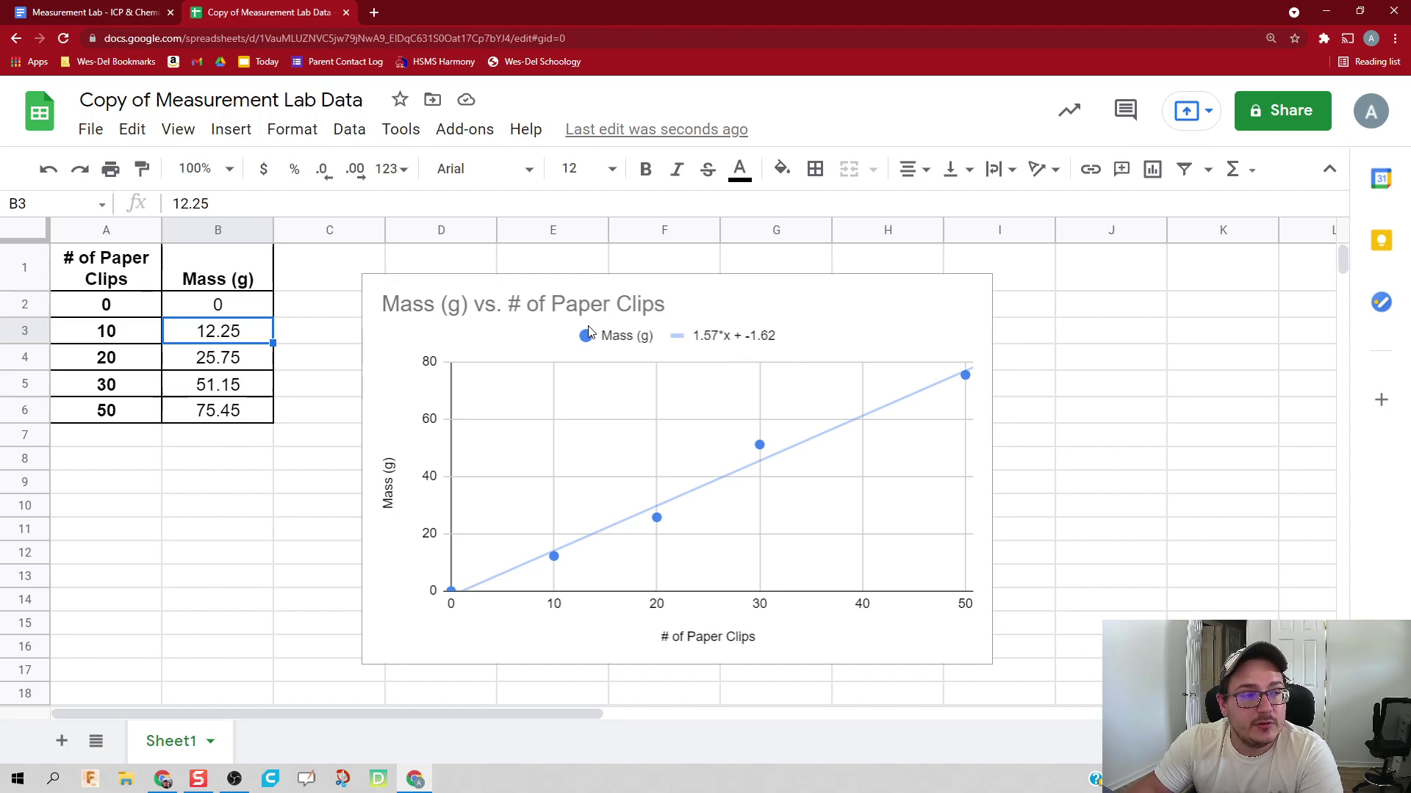
# Step: Update the report's linked chart to show the 0,0 point and 1.57*x + -1.62 trendline
pyautogui.click(147, 8)
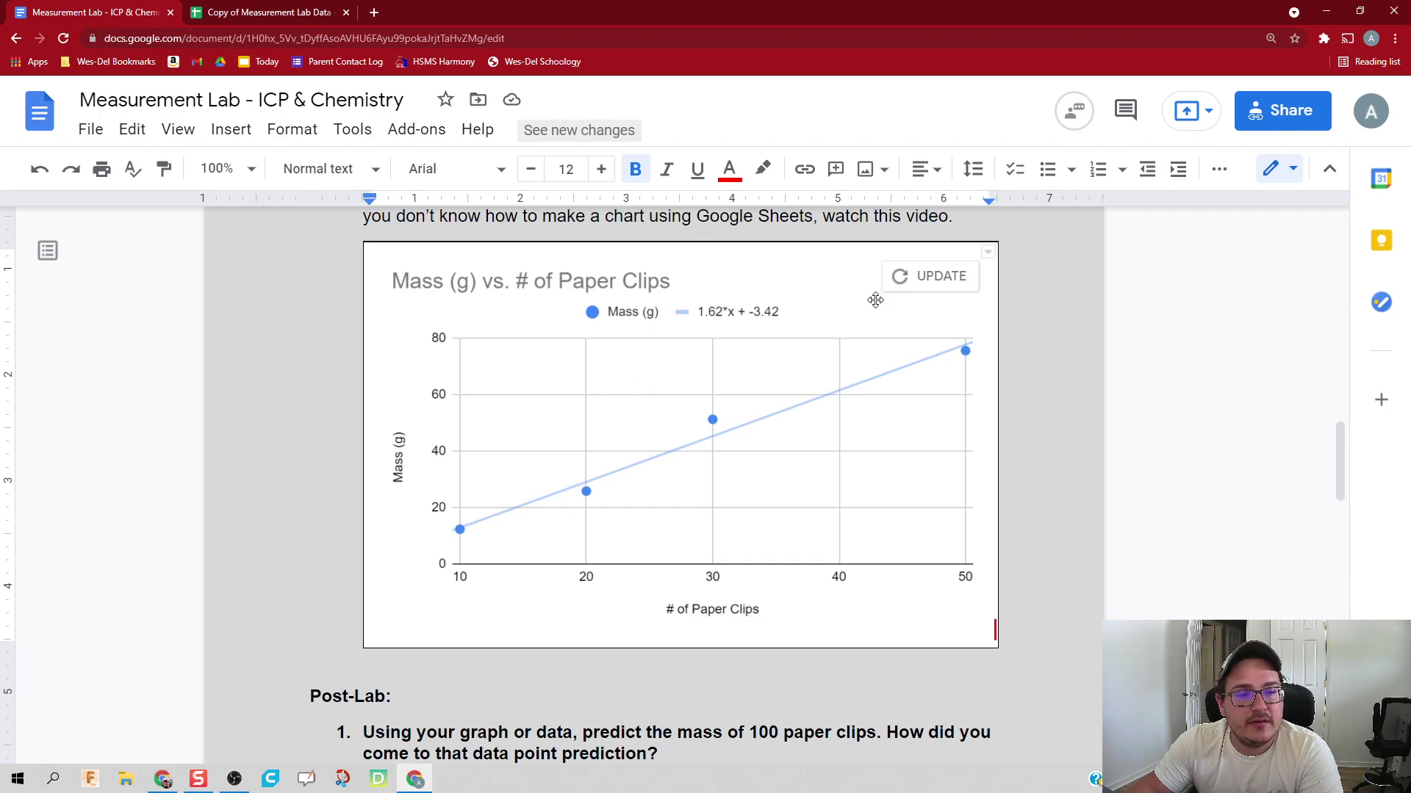
pyautogui.click(913, 285)
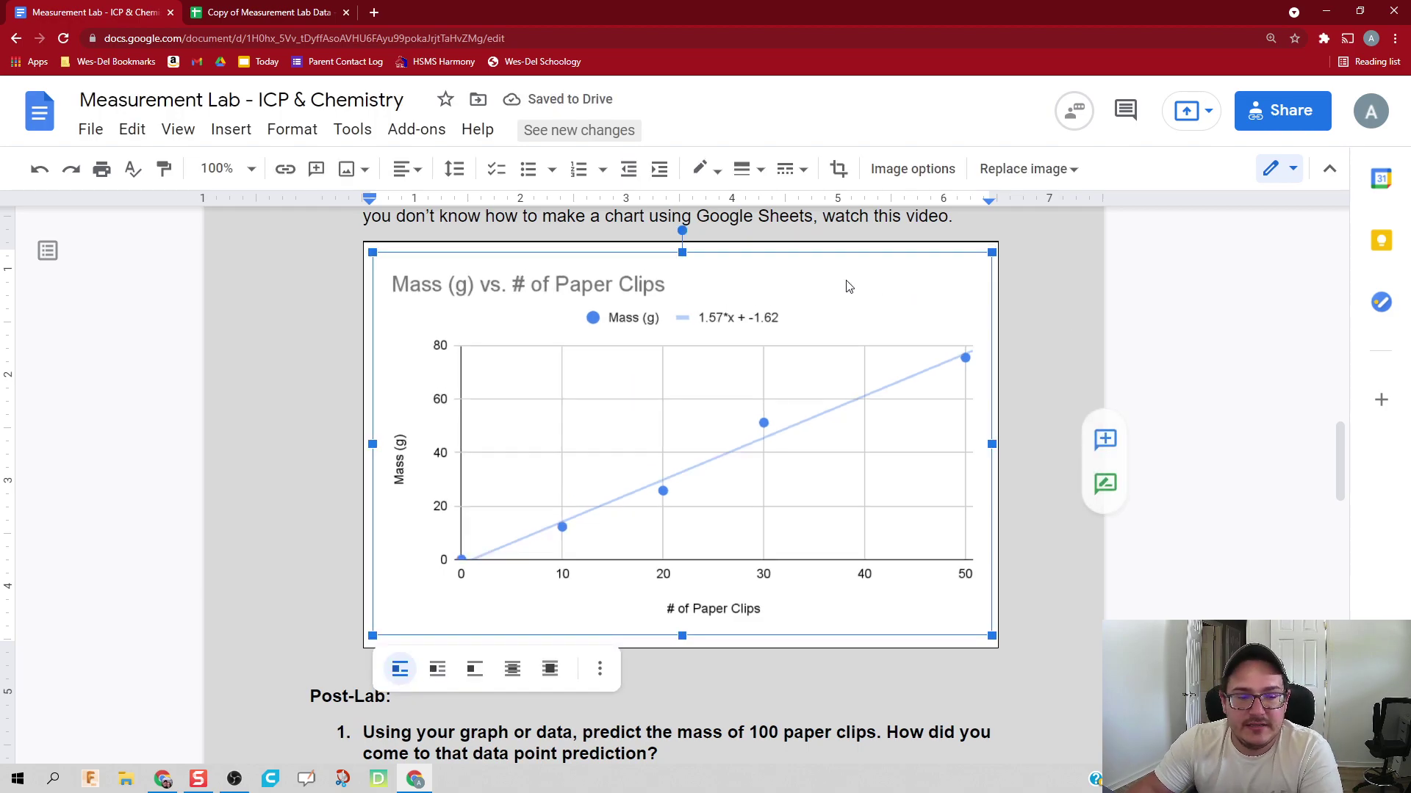
pyautogui.scroll(-2, 452, 507)
pyautogui.scroll(3, 471, 505)
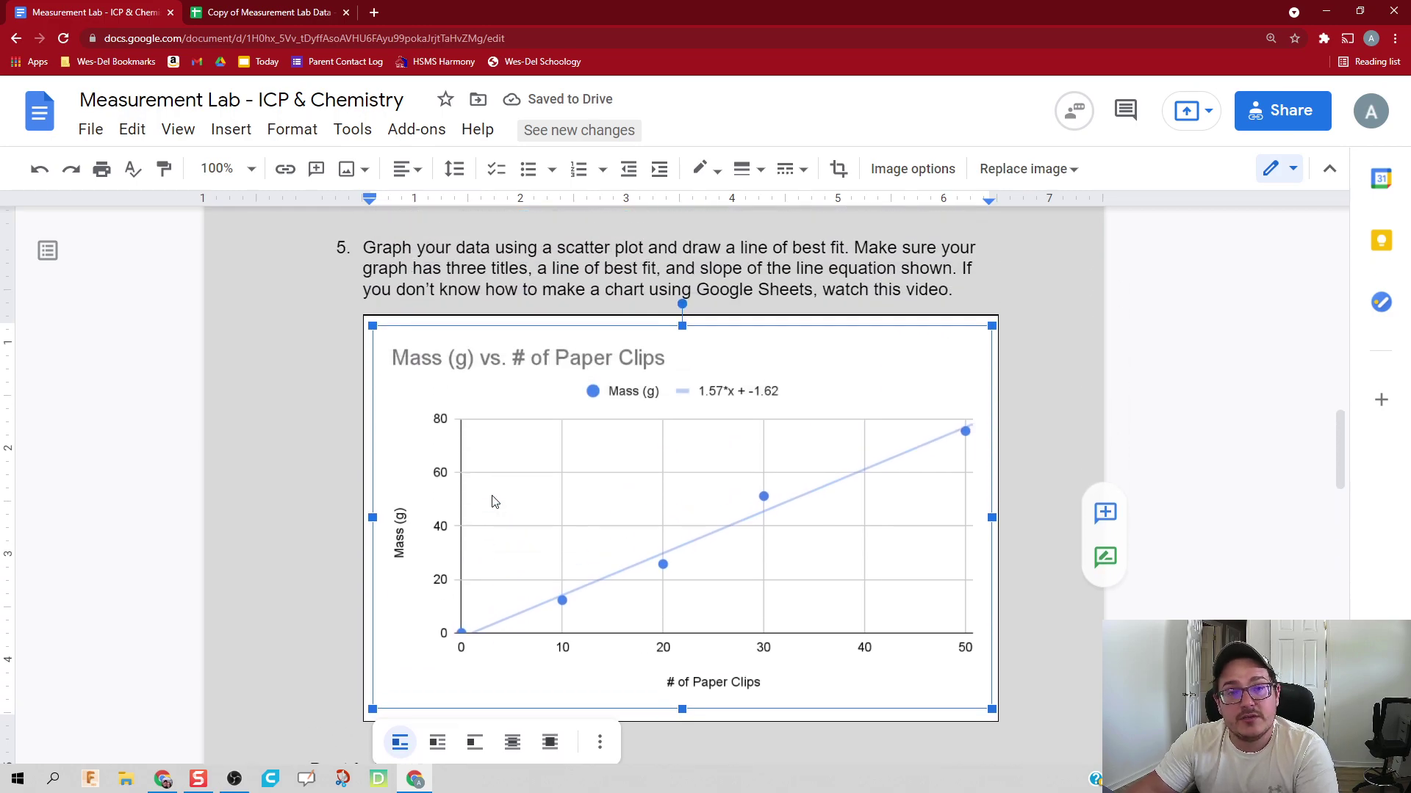